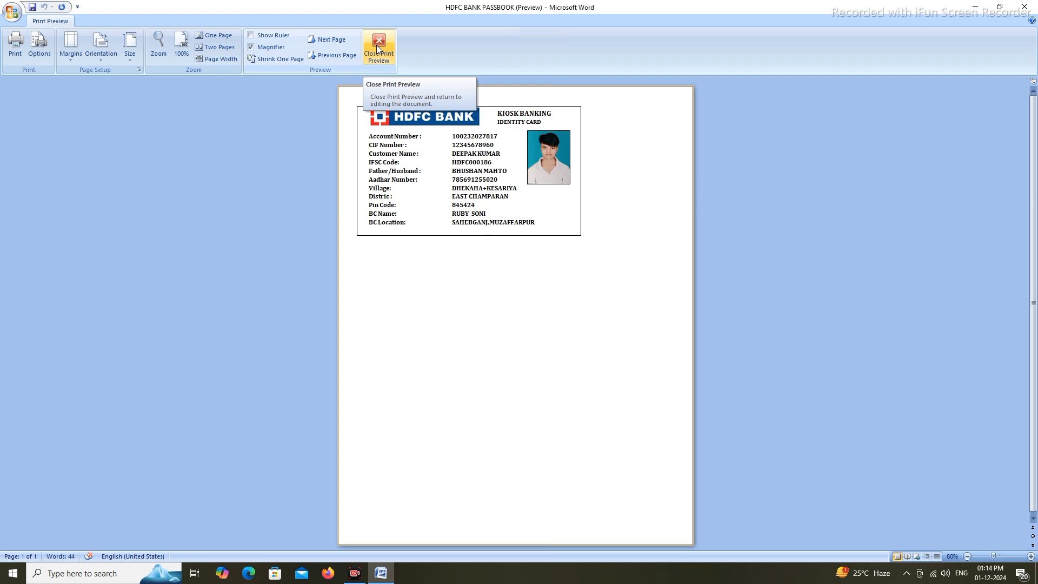
# Close print preview of the HDFC Bank ID card and resume editing the document
pyautogui.click(377, 49)
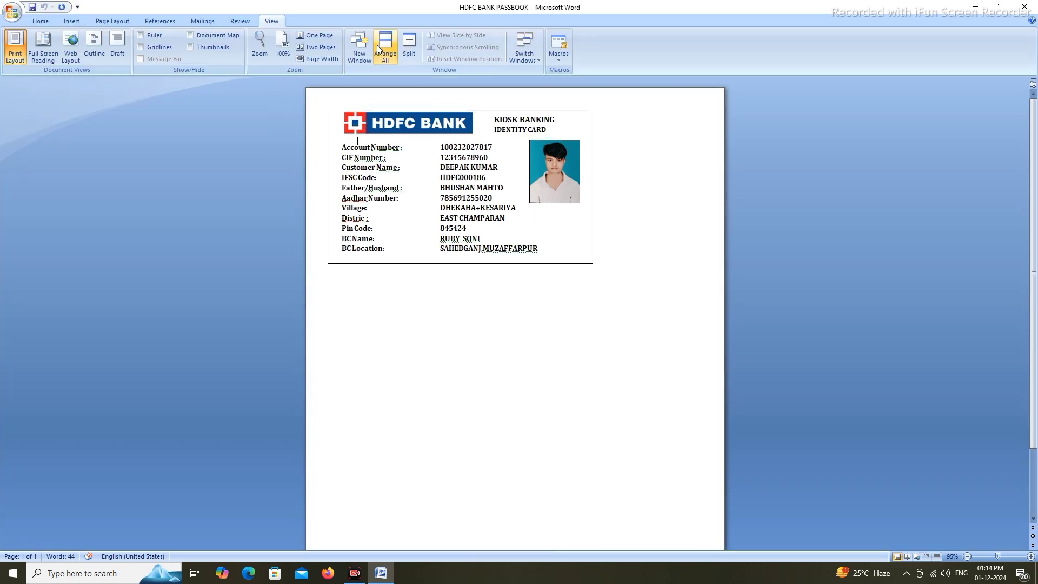
pyautogui.click(12, 15)
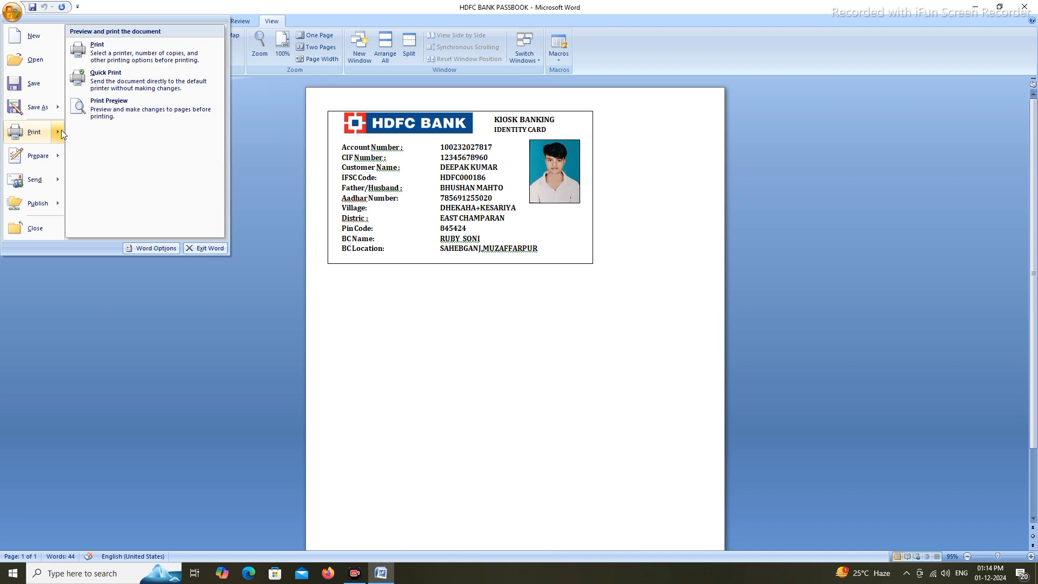
pyautogui.click(90, 394)
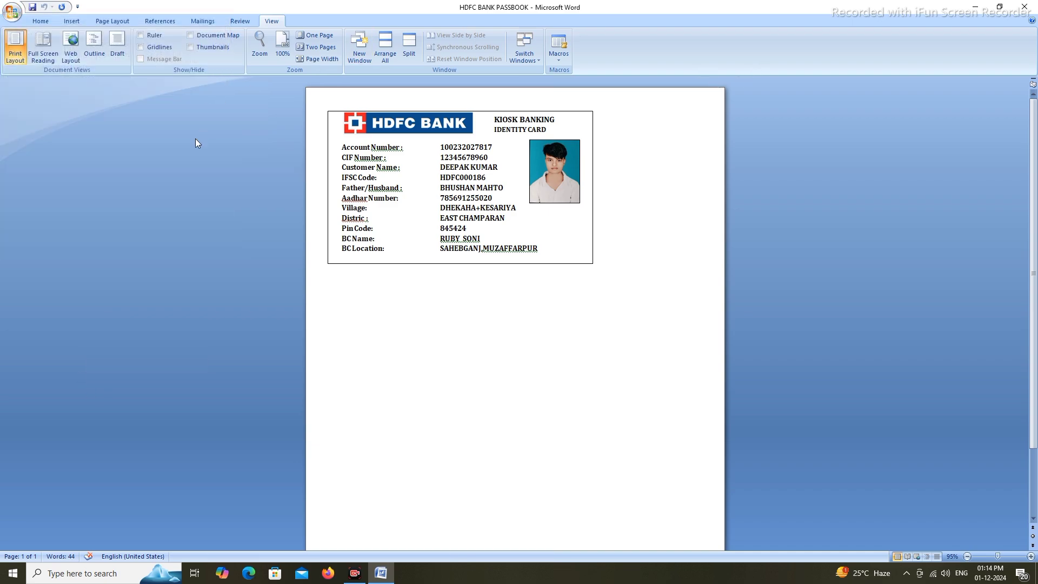
pyautogui.click(44, 21)
pyautogui.click(556, 135)
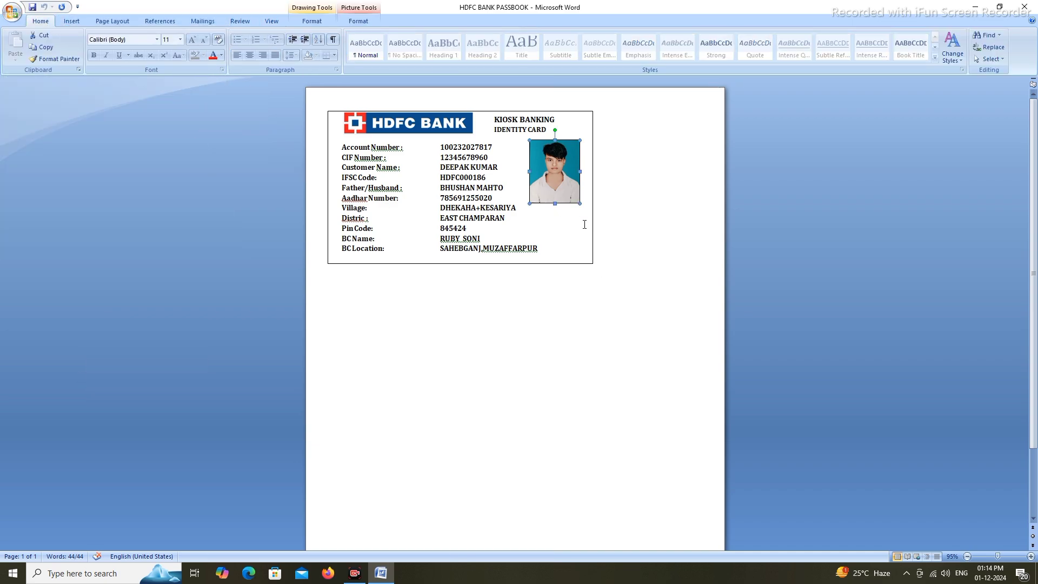
pyautogui.click(530, 380)
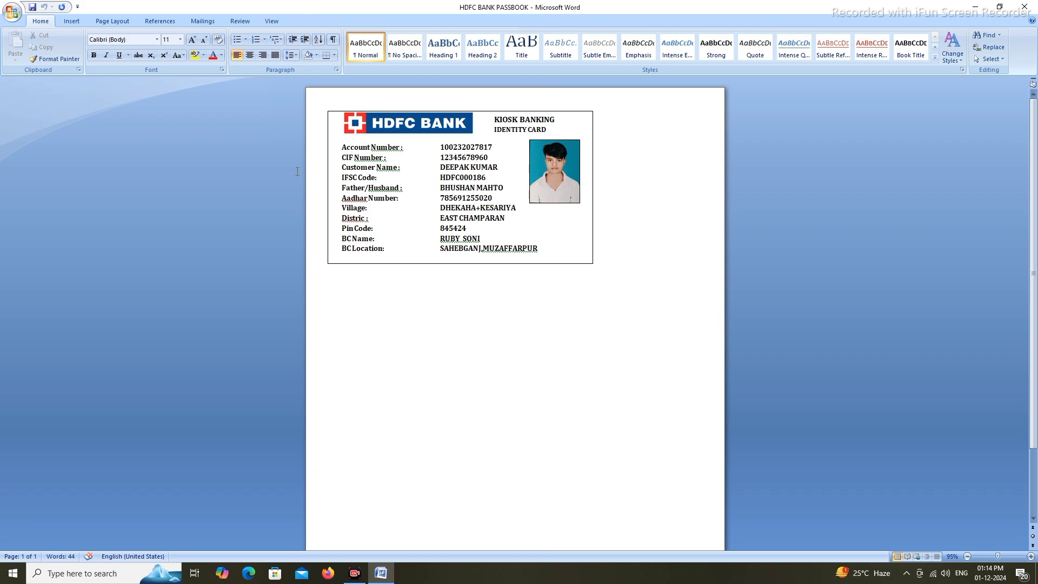
pyautogui.click(12, 12)
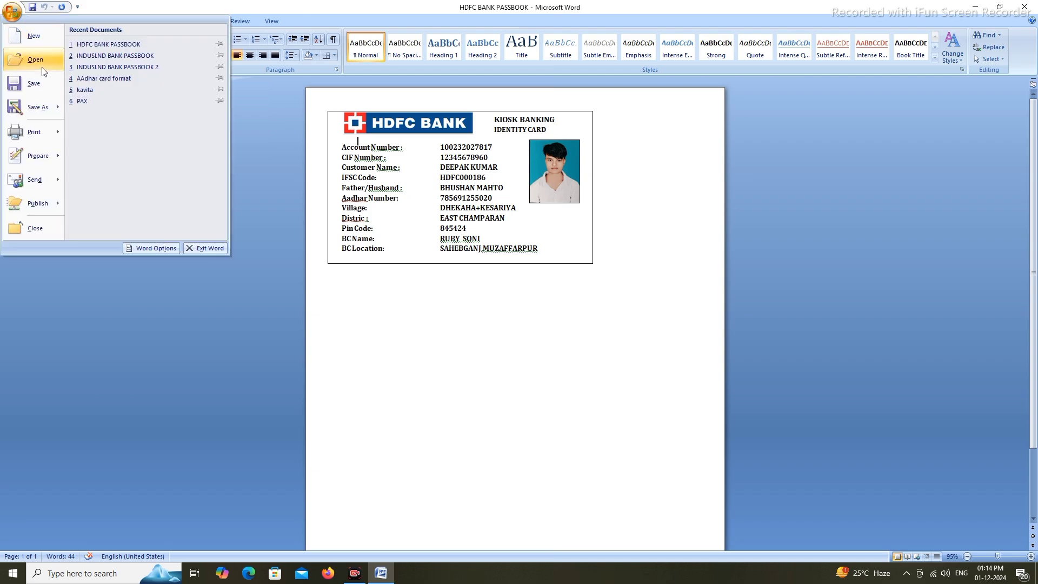
# Create a new blank document from the Office button's New command
pyautogui.click(46, 38)
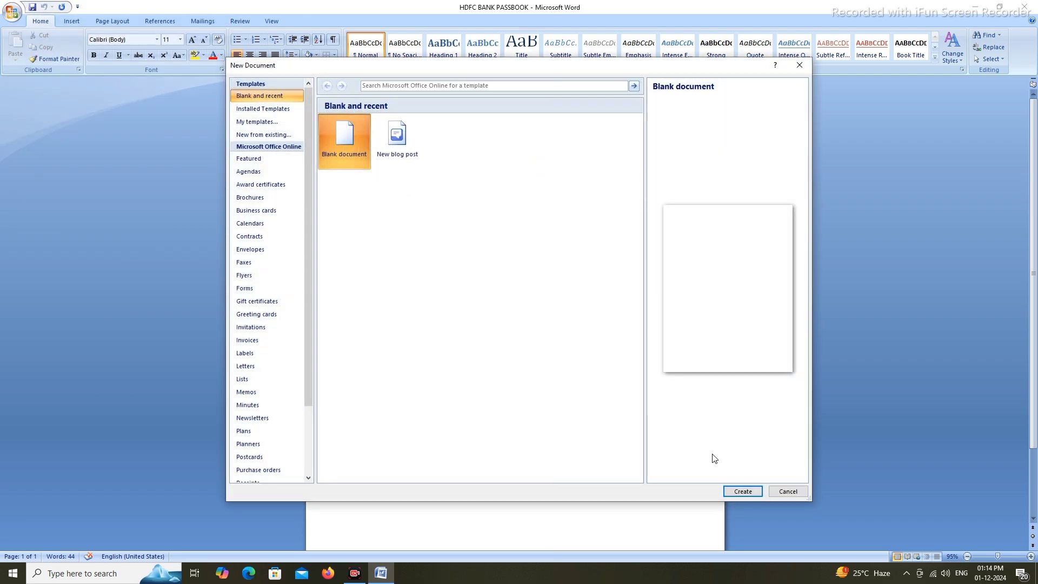
pyautogui.click(742, 491)
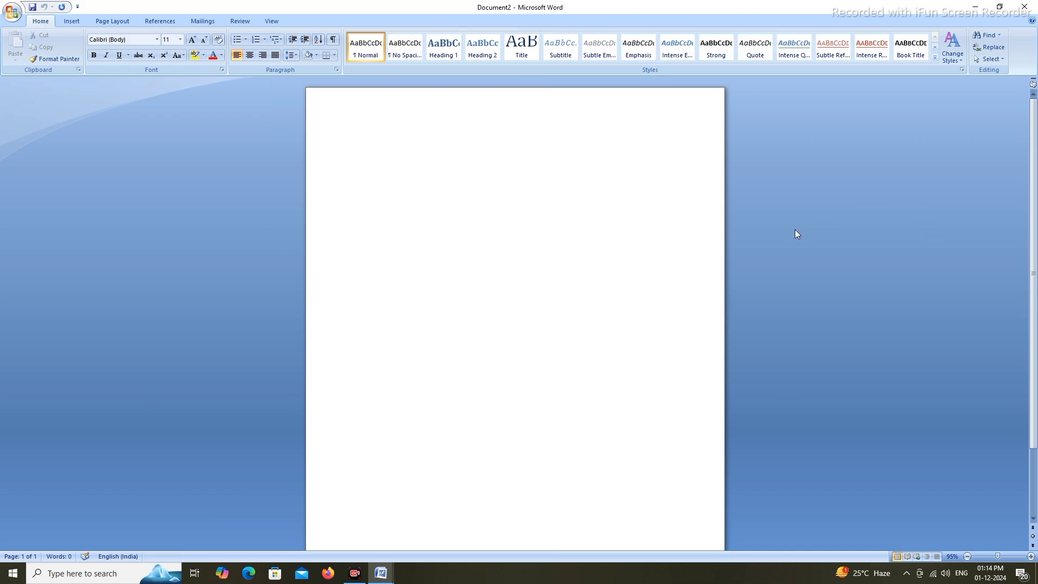
pyautogui.click(192, 270)
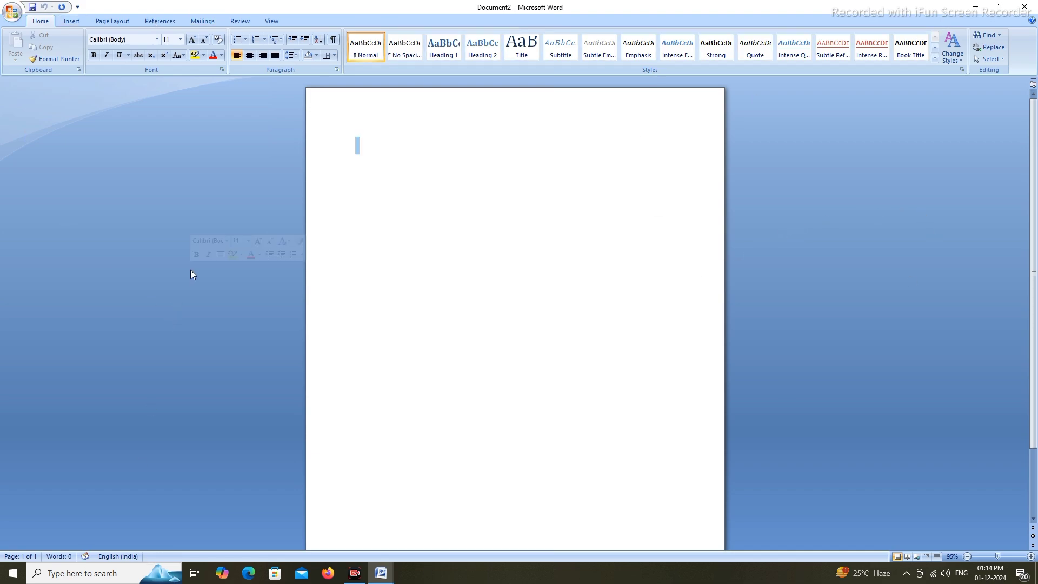
# Minimize the HDFC BANK PASSBOOK window, refresh the desktop, and bring Document2 back
pyautogui.click(978, 6)
pyautogui.click(980, 7)
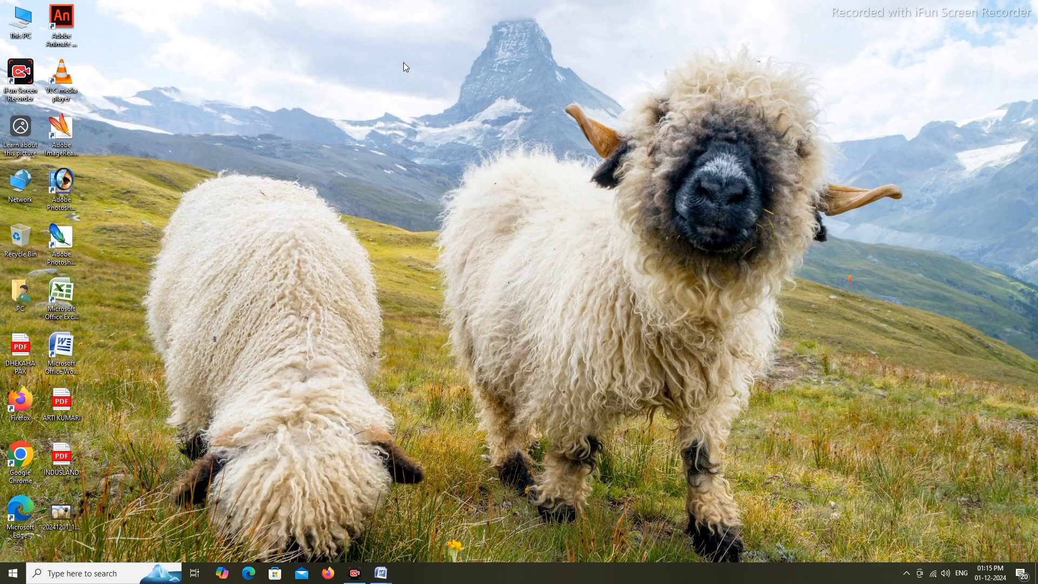
pyautogui.rightClick(277, 1)
pyautogui.click(308, 33)
pyautogui.rightClick(308, 33)
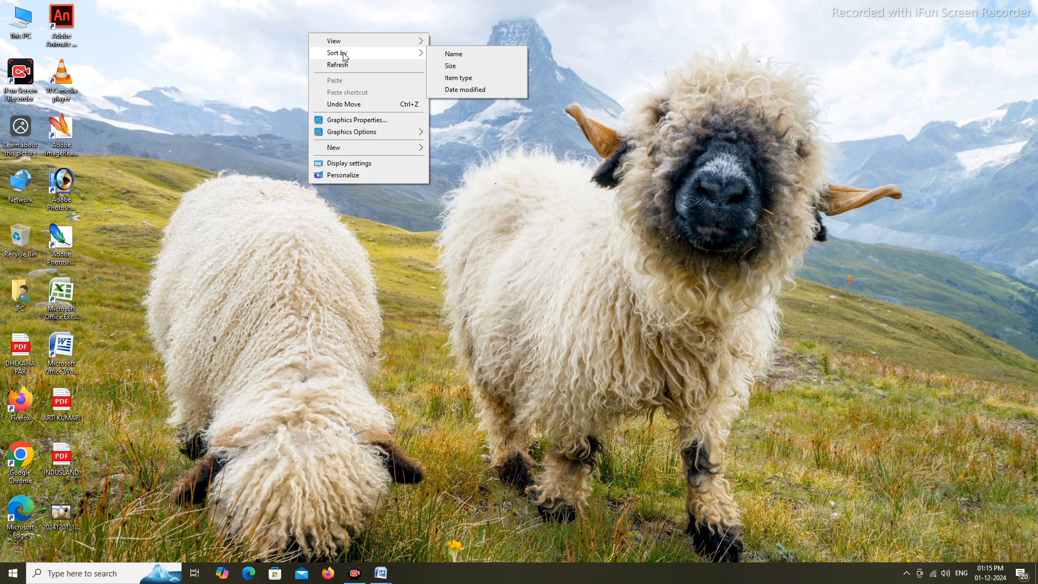
pyautogui.click(340, 65)
pyautogui.moveTo(381, 575)
pyautogui.click(406, 540)
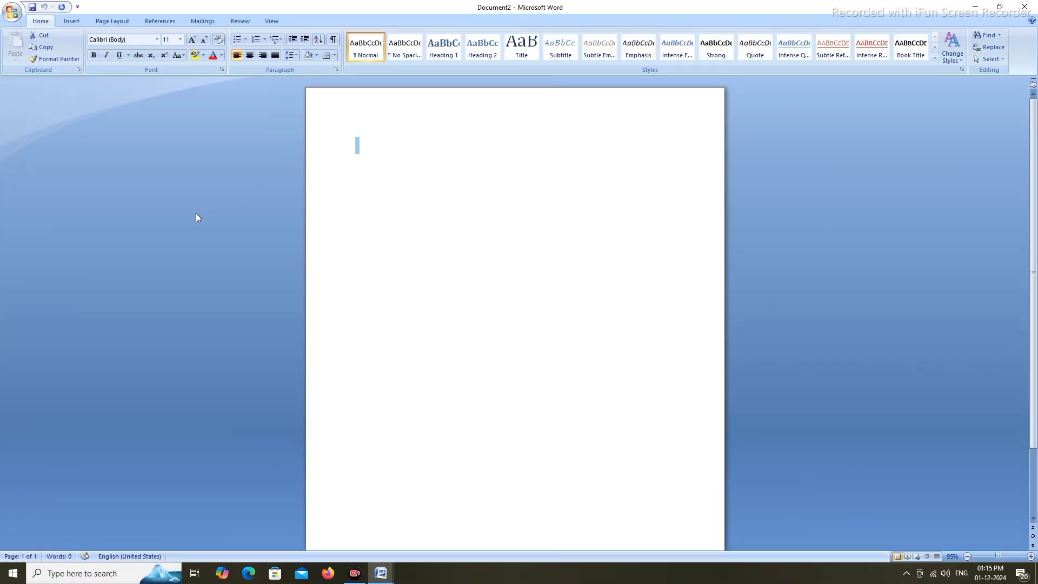
# Select the empty first paragraph of the blank Document2 page
pyautogui.click(454, 170)
pyautogui.click(249, 173)
pyautogui.click(897, 241)
pyautogui.click(75, 243)
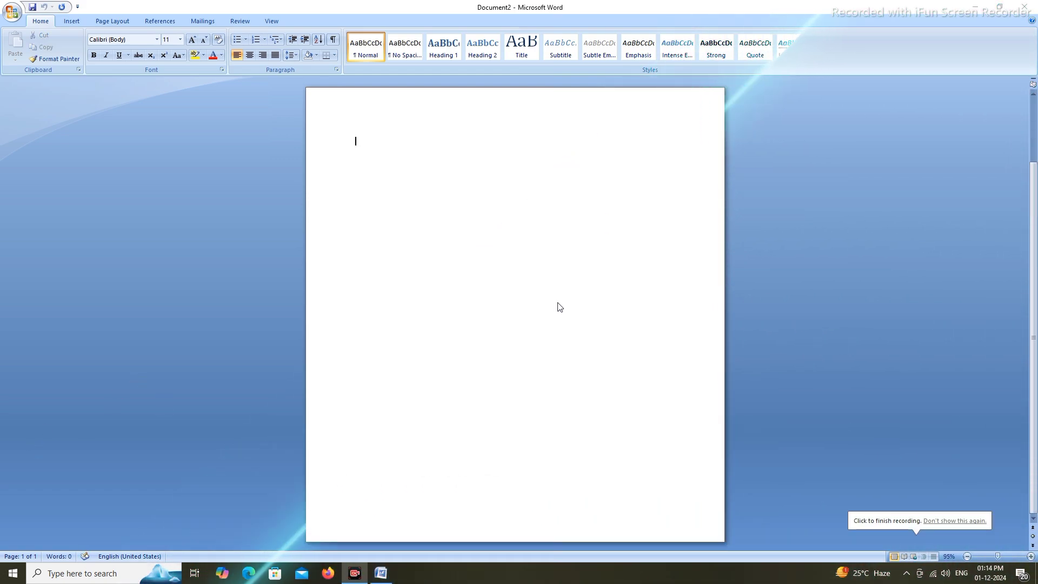
# Switch to HDFC BANK PASSBOOK and check the card's details box, title and logo
pyautogui.hotkey('alt', 'Tab')
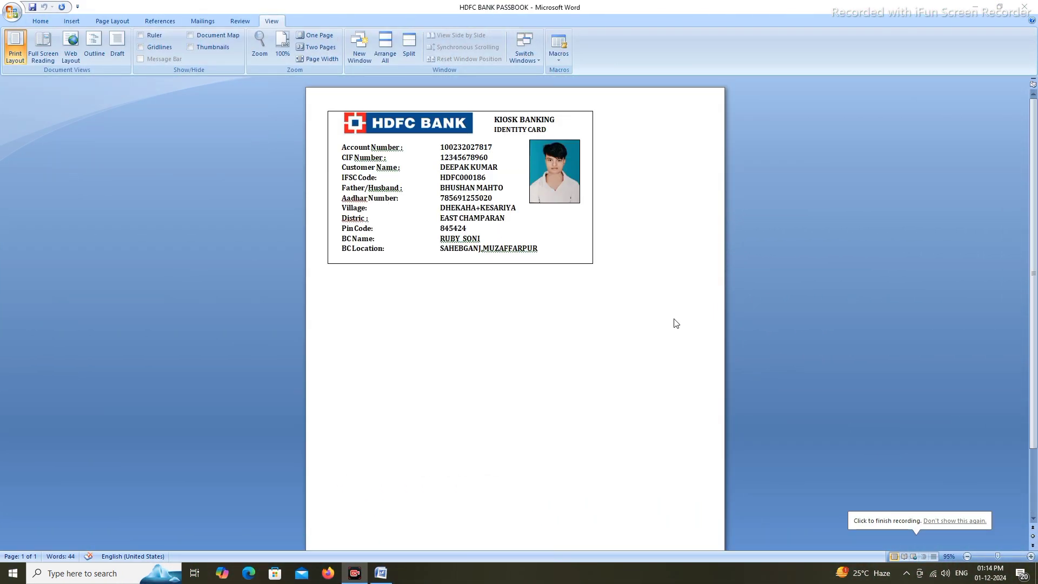
pyautogui.click(470, 167)
pyautogui.click(558, 119)
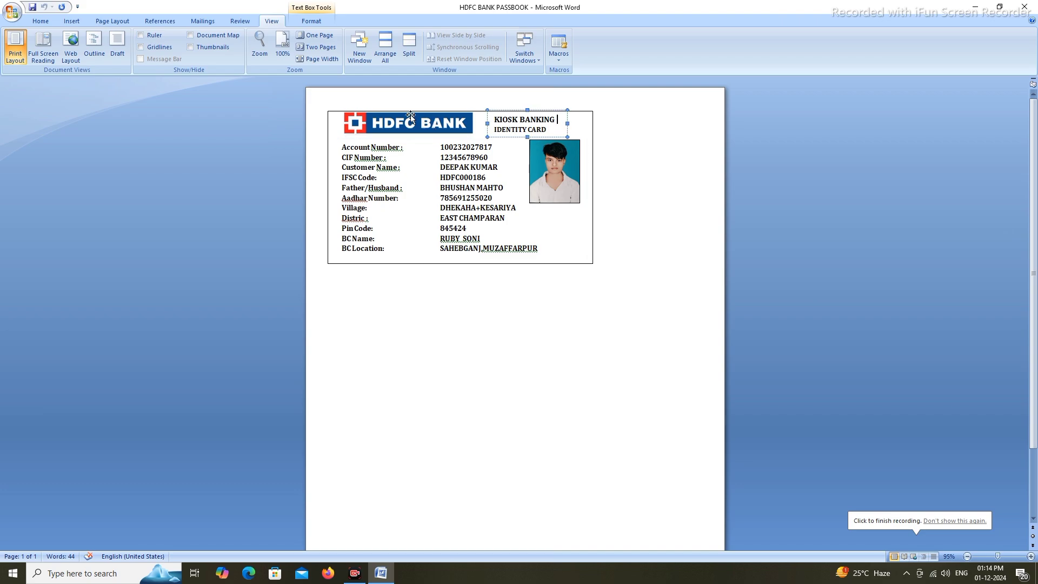
pyautogui.click(413, 122)
pyautogui.click(614, 196)
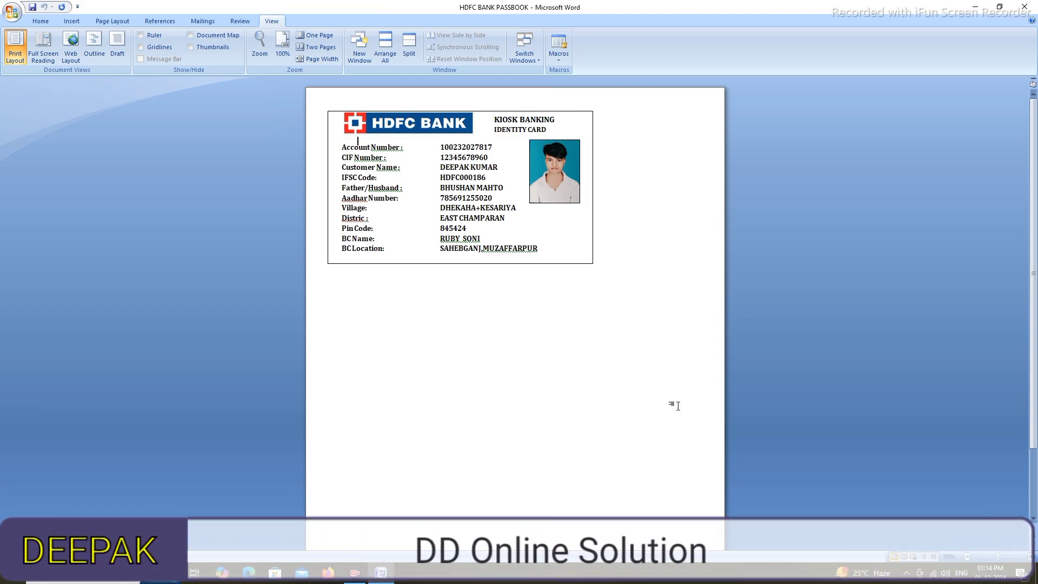
pyautogui.scroll(-3, 527, 307)
pyautogui.scroll(3, 528, 307)
# Preview the ID card in Print Preview, then close the preview
pyautogui.click(12, 11)
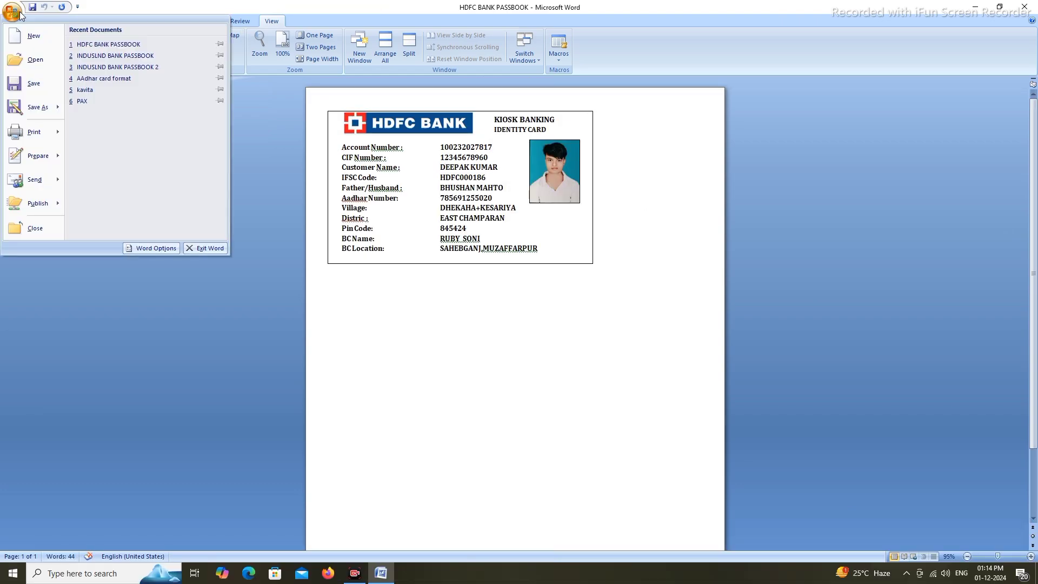
pyautogui.moveTo(51, 135)
pyautogui.click(130, 108)
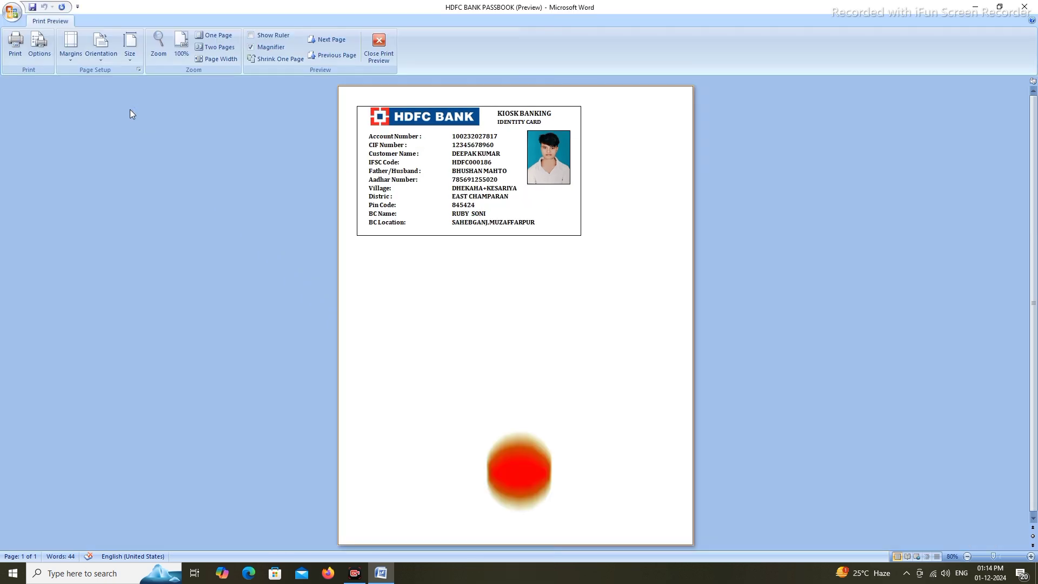
pyautogui.click(378, 48)
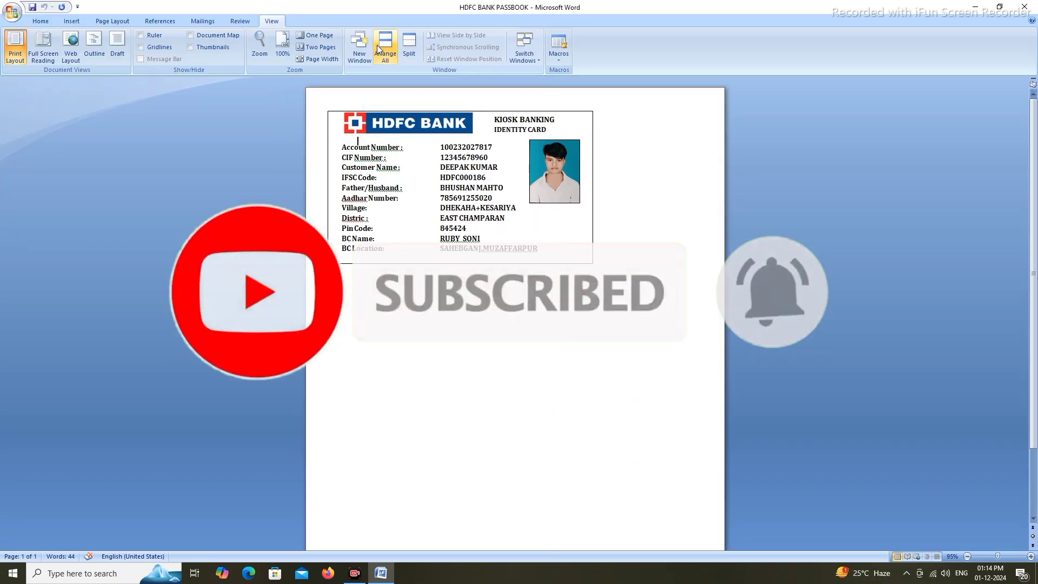
pyautogui.click(11, 16)
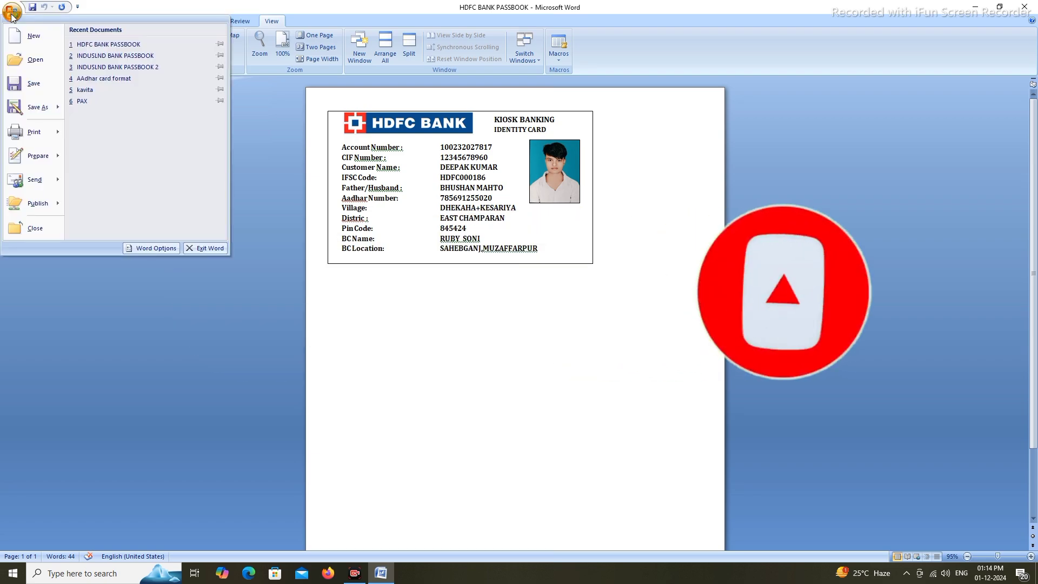
pyautogui.click(57, 132)
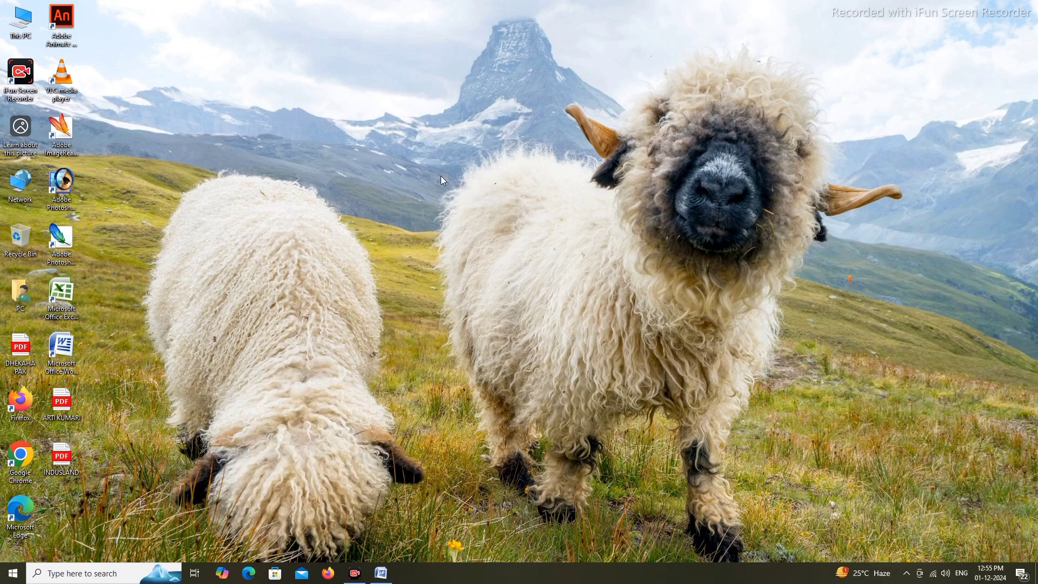
# Refresh the desktop and launch Word with a maximized new blank document
pyautogui.rightClick(189, 31)
pyautogui.click(216, 63)
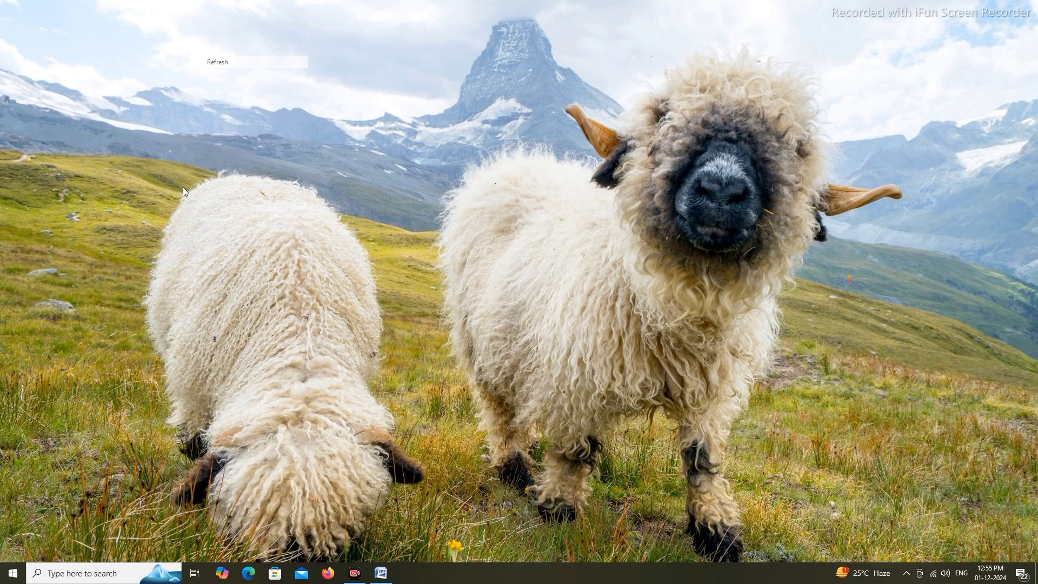
pyautogui.doubleClick(61, 353)
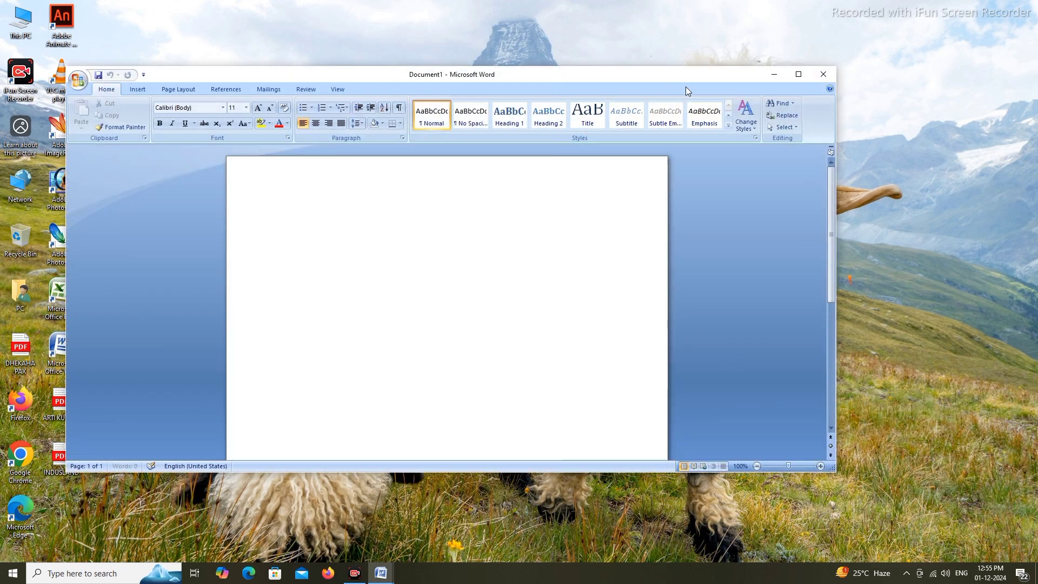
pyautogui.click(796, 77)
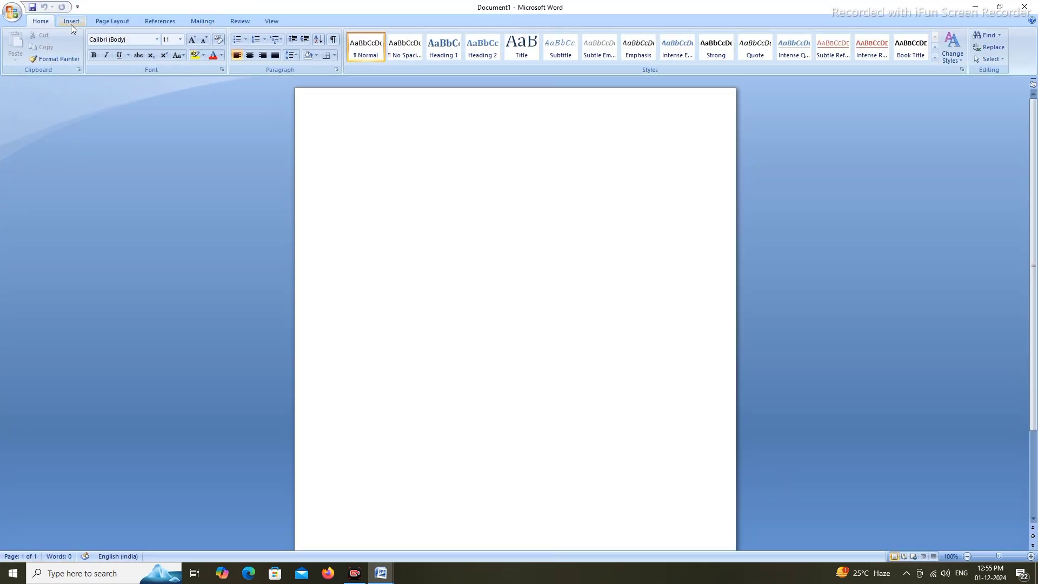
# Set the page size to A4 (21 cm x 29.7 cm)
pyautogui.click(71, 25)
pyautogui.click(117, 20)
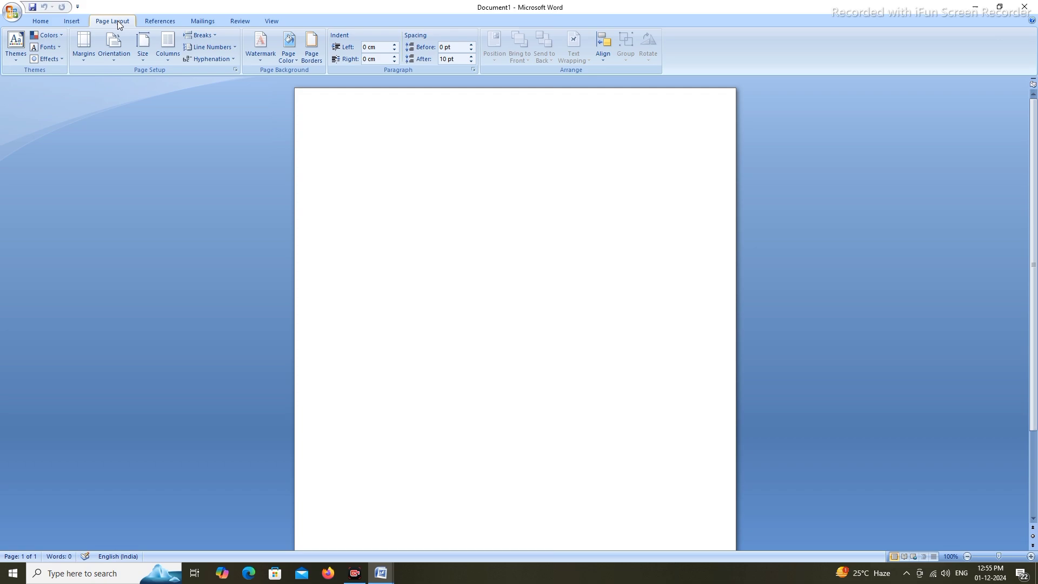
pyautogui.click(142, 60)
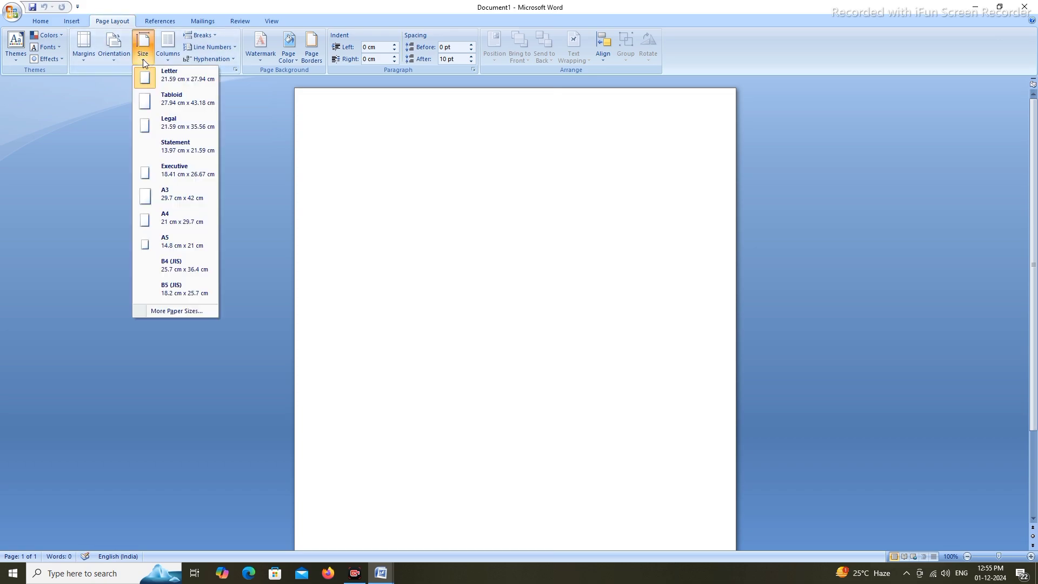
pyautogui.click(172, 216)
pyautogui.click(40, 22)
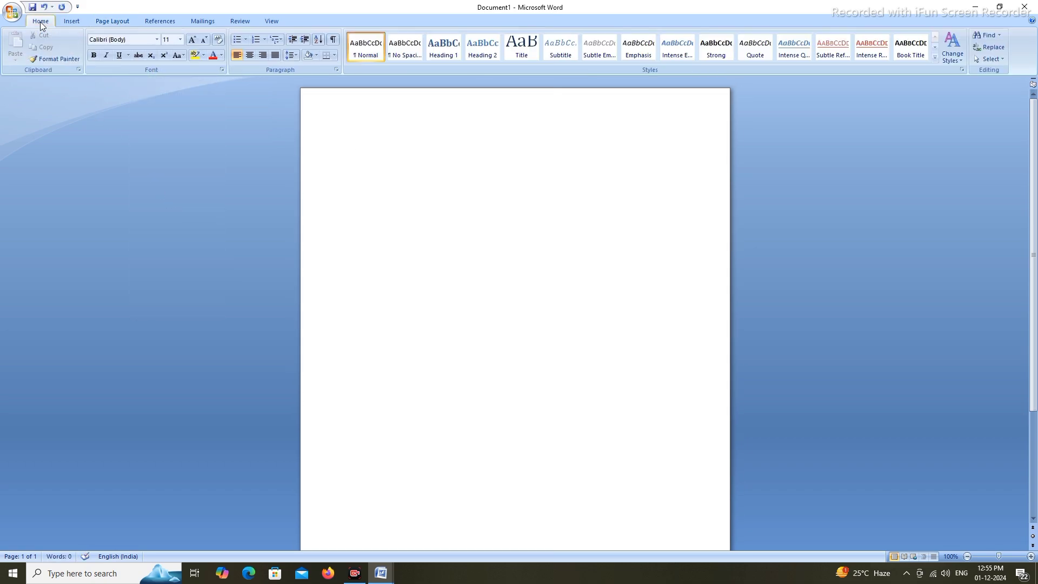
pyautogui.click(67, 24)
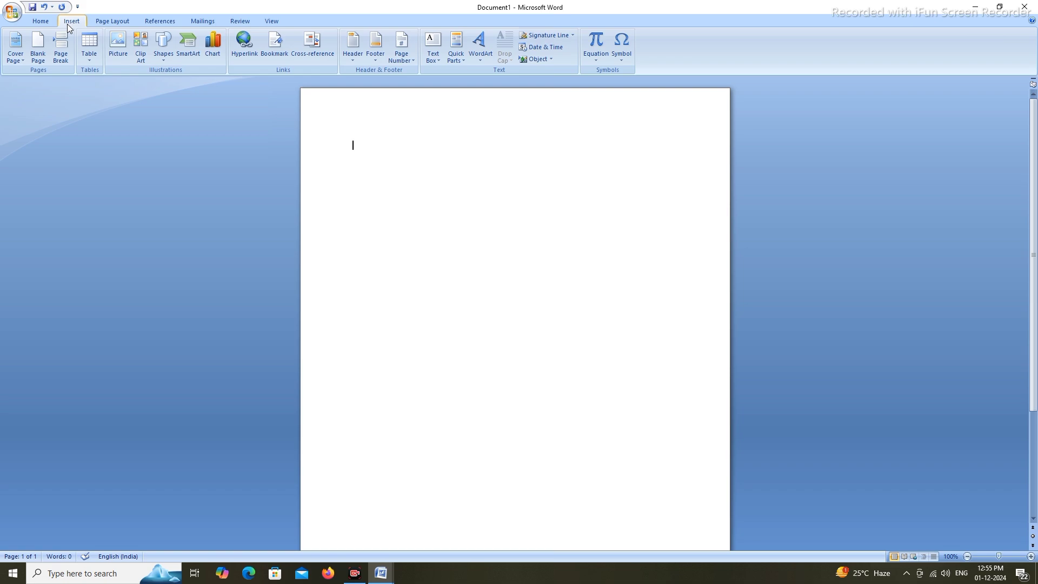
# Draw a 7.28 cm x 13.07 cm rectangle near the page top as the card outline
pyautogui.click(166, 60)
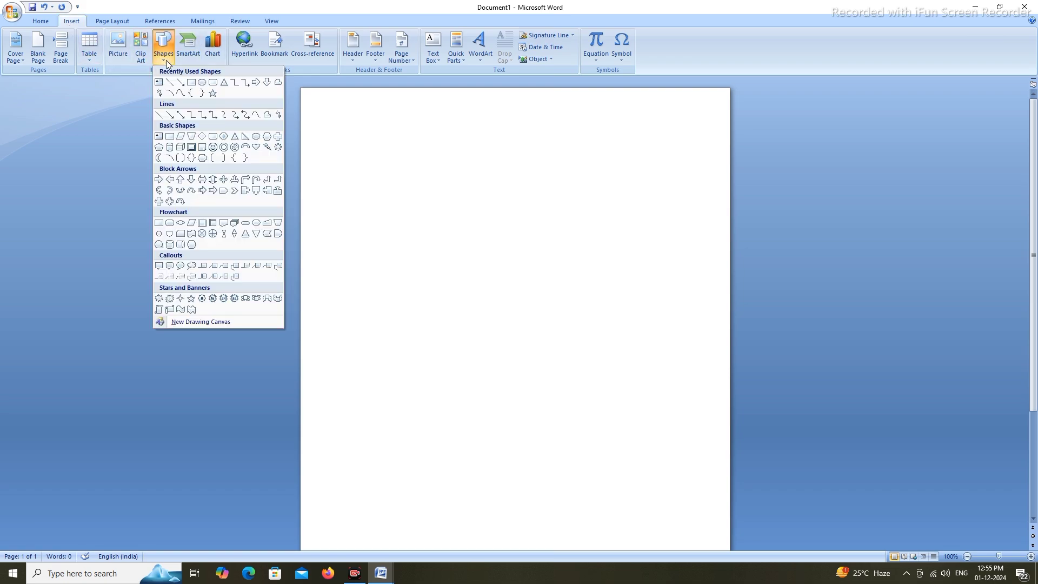
pyautogui.click(189, 83)
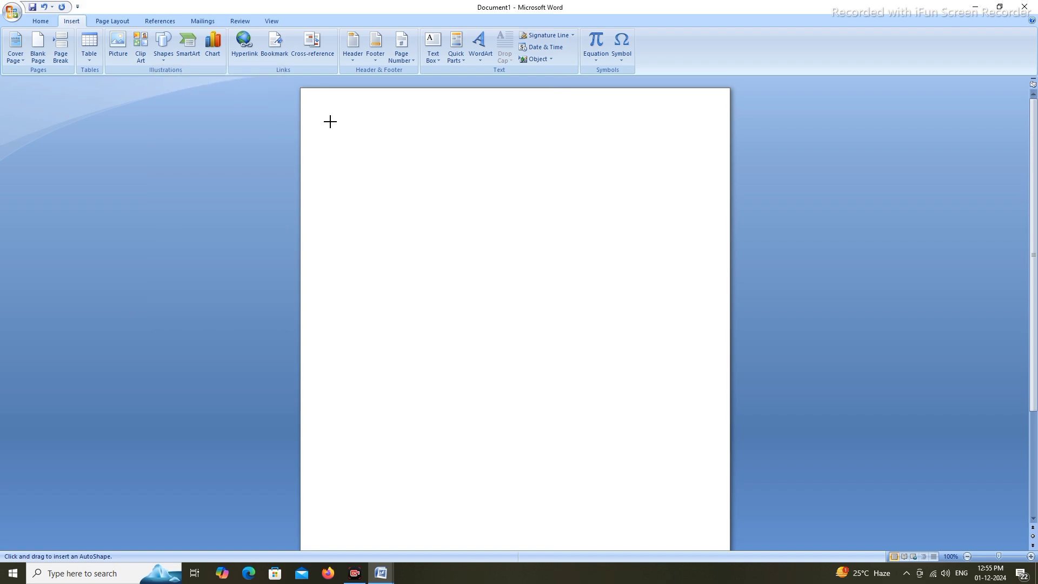
pyautogui.moveTo(324, 104)
pyautogui.mouseDown()
pyautogui.moveTo(574, 267)
pyautogui.moveTo(590, 253)
pyautogui.mouseUp()
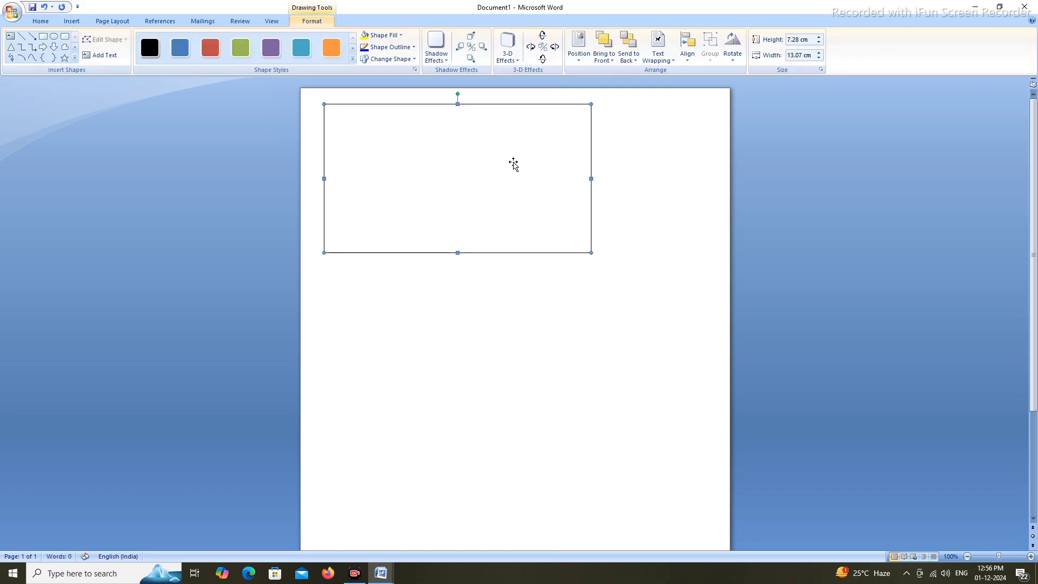
pyautogui.moveTo(427, 104); pyautogui.dragTo(439, 104)
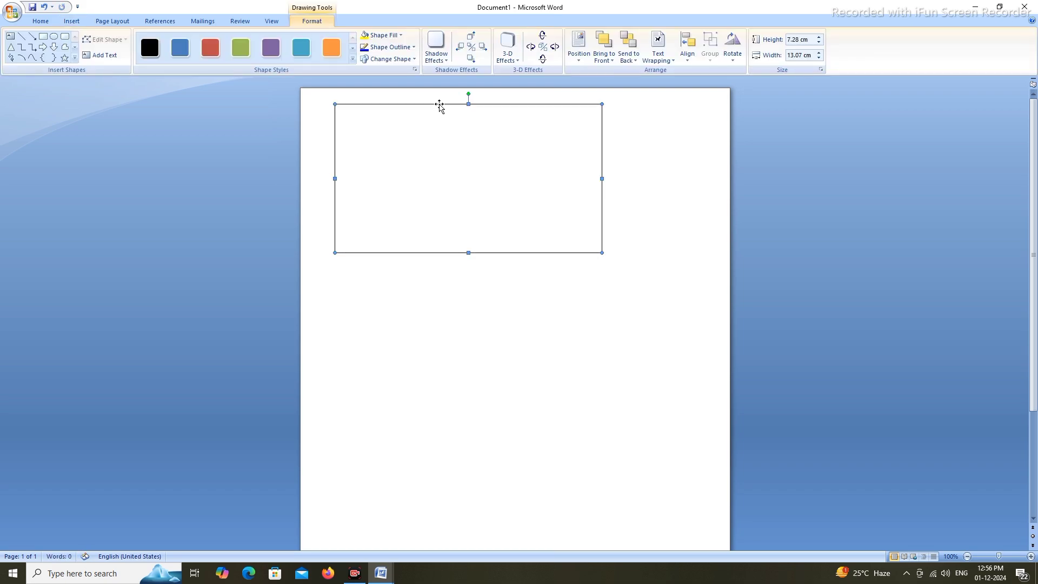
pyautogui.click(841, 226)
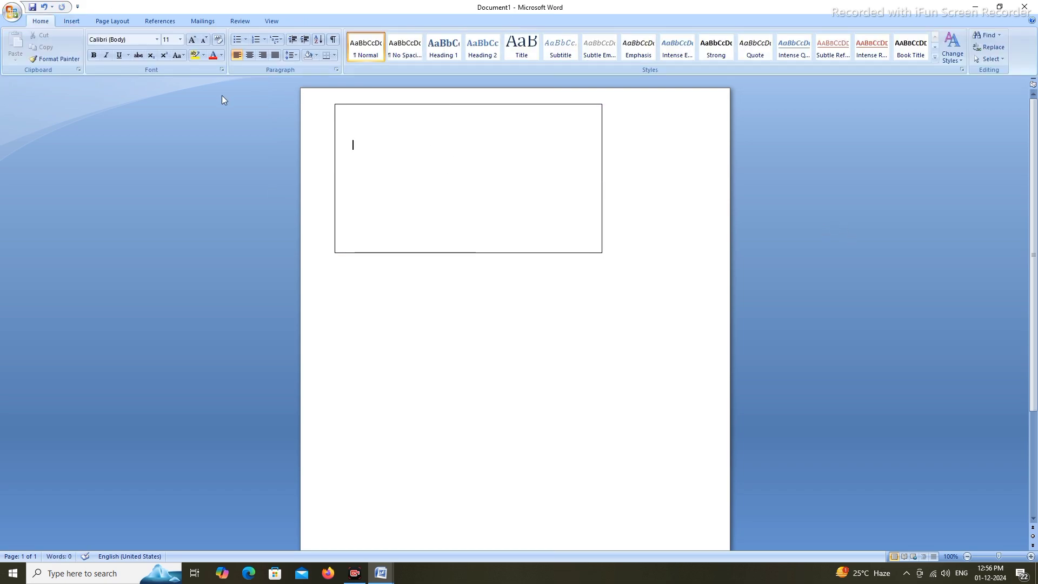
pyautogui.click(72, 22)
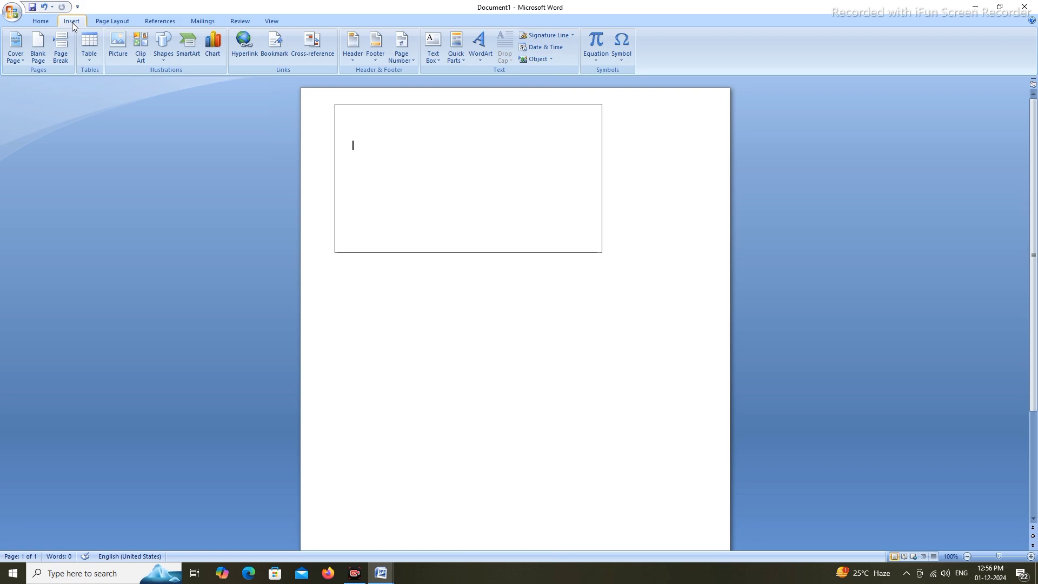
pyautogui.scroll(1, 69, 22)
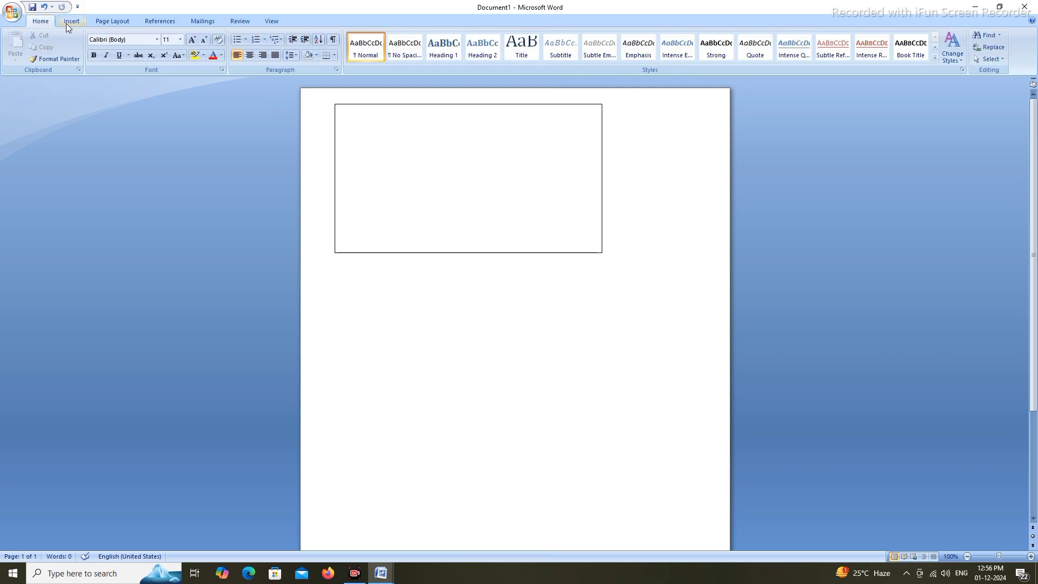
pyautogui.click(464, 200)
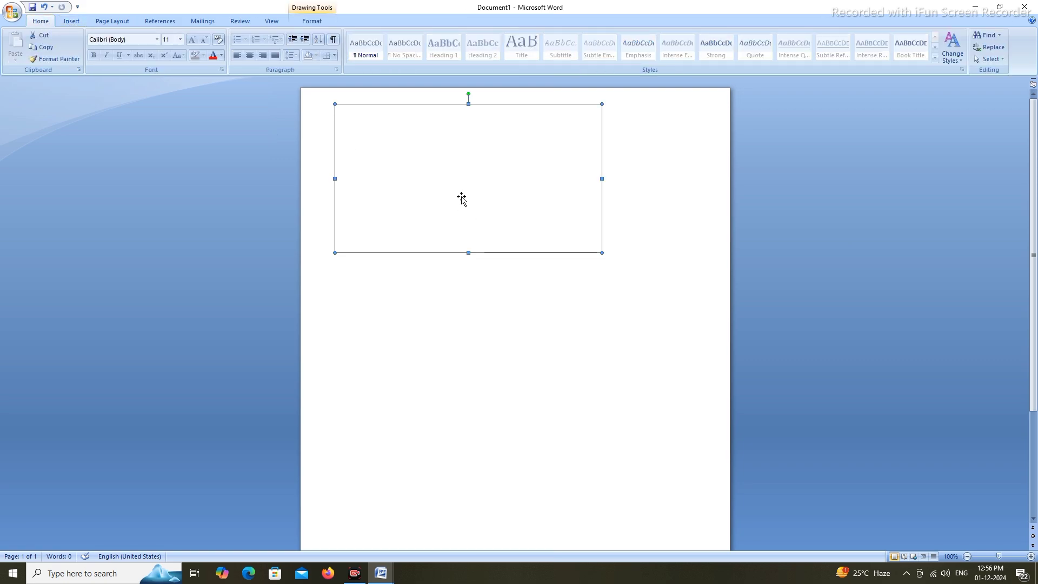
pyautogui.click(590, 303)
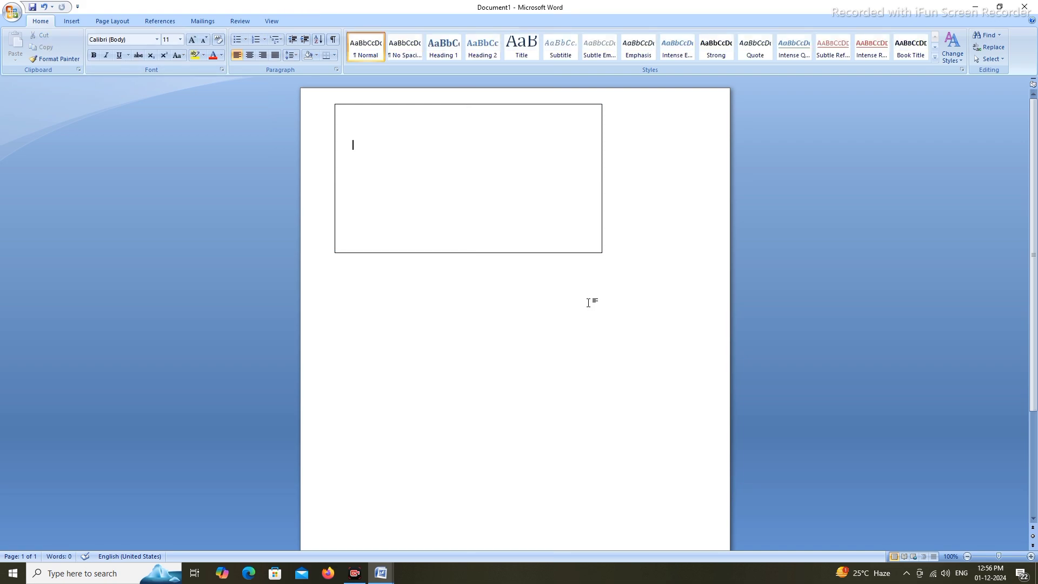
# Draw a 1.01 cm x 6.35 cm rectangle inside the card's top-left corner
pyautogui.click(79, 22)
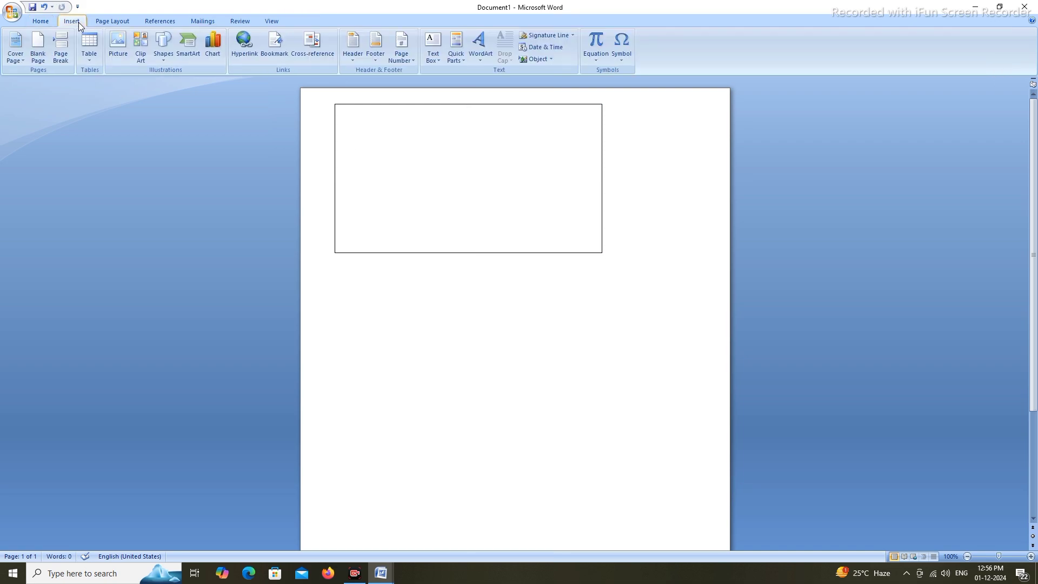
pyautogui.click(165, 62)
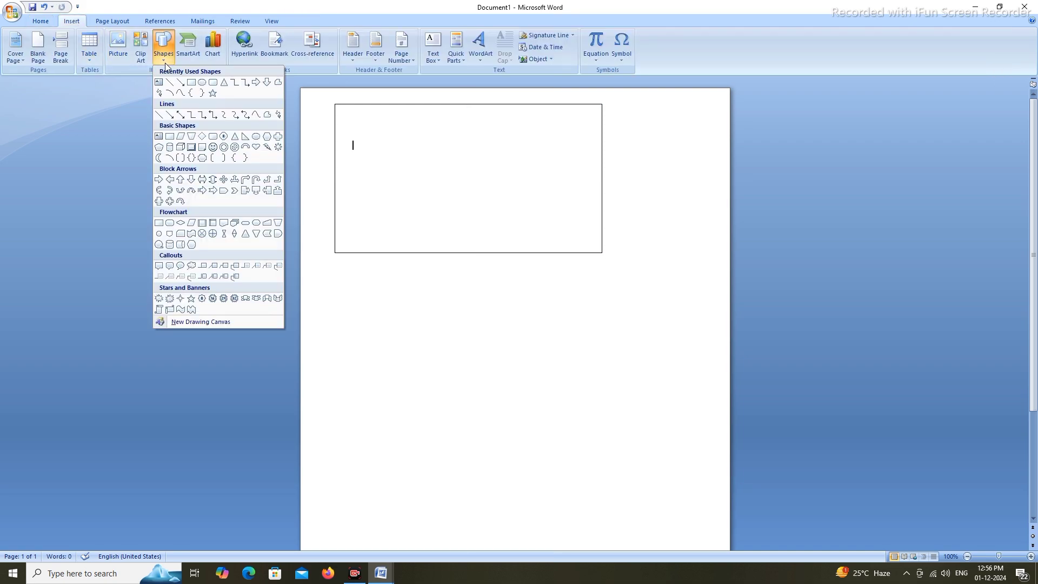
pyautogui.click(191, 83)
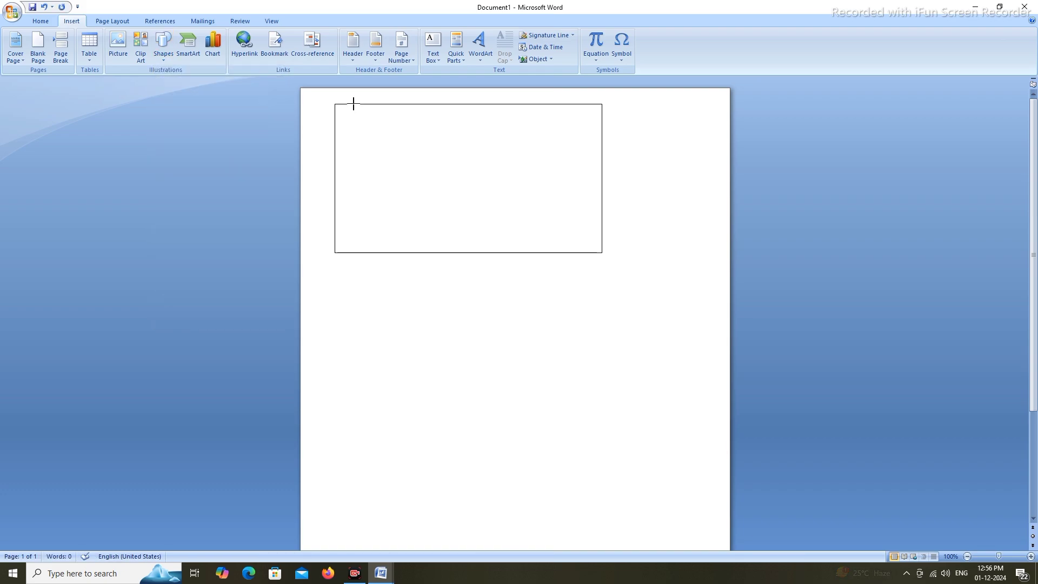
pyautogui.moveTo(354, 104); pyautogui.dragTo(483, 124)
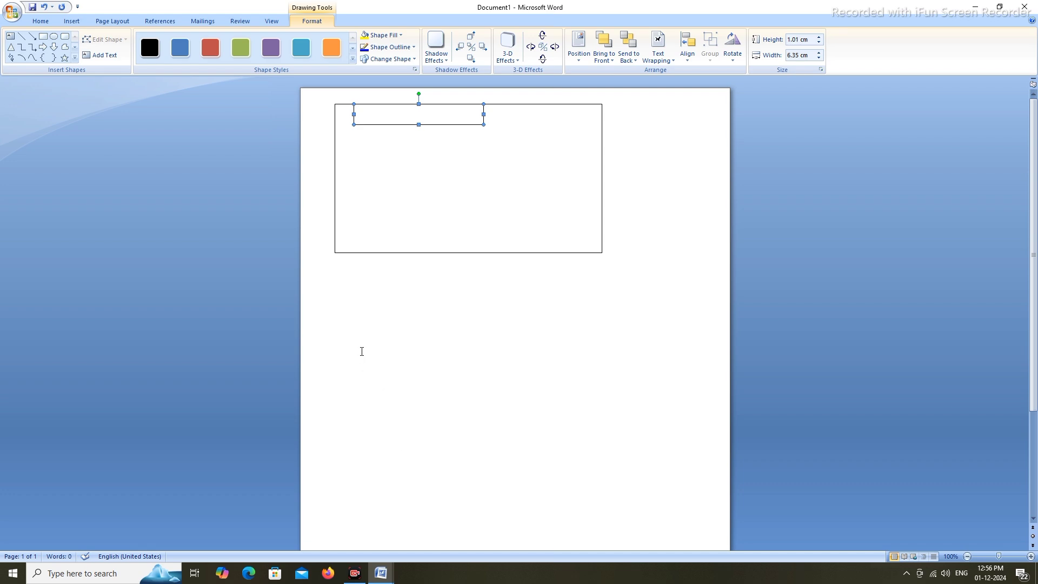
# Preview HDFC-Bank-logo-01 from the Downloads folder, then return to Document1
pyautogui.click(975, 6)
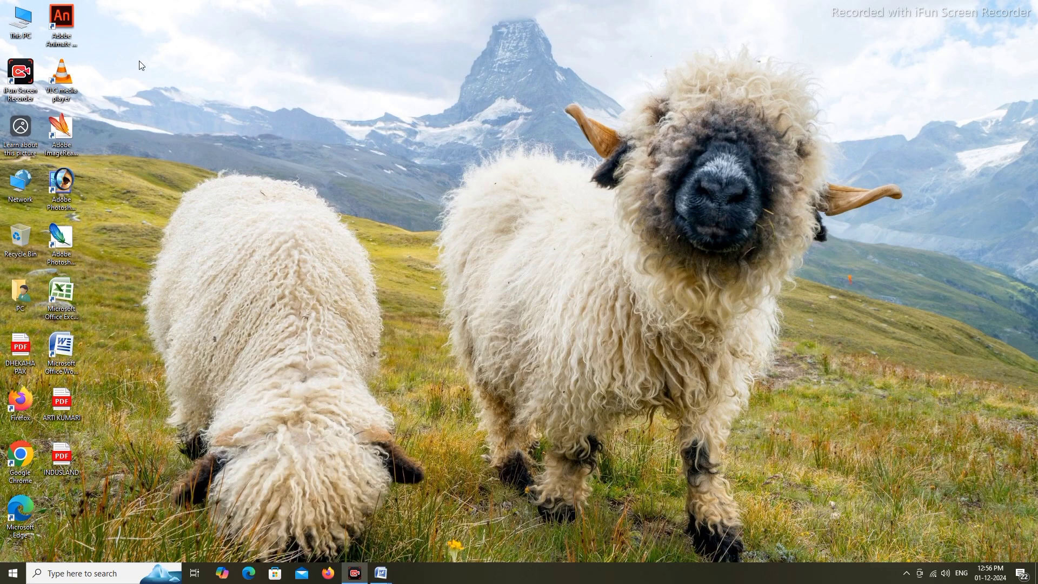
pyautogui.doubleClick(15, 37)
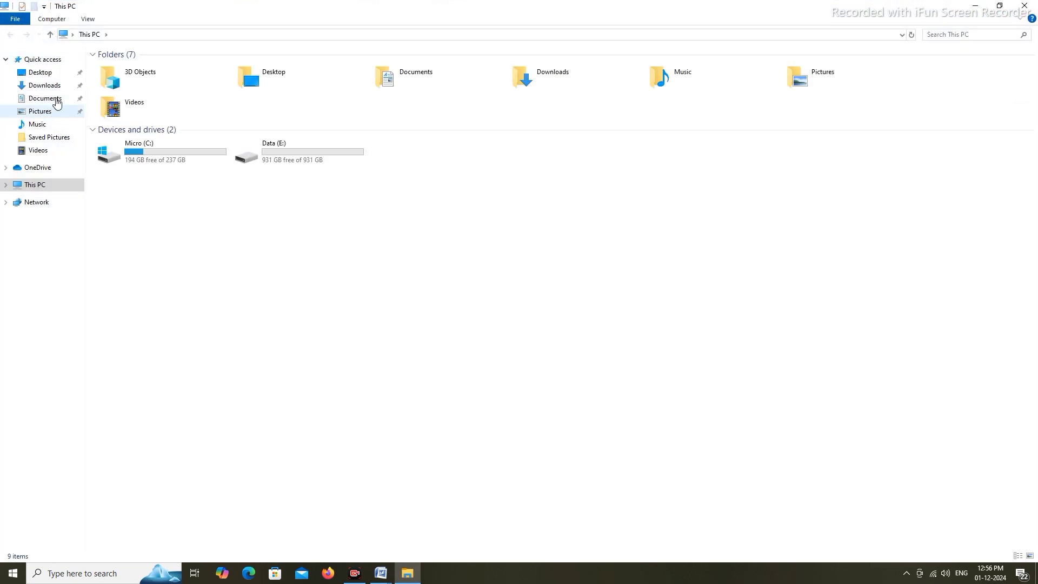
pyautogui.click(54, 87)
pyautogui.click(183, 204)
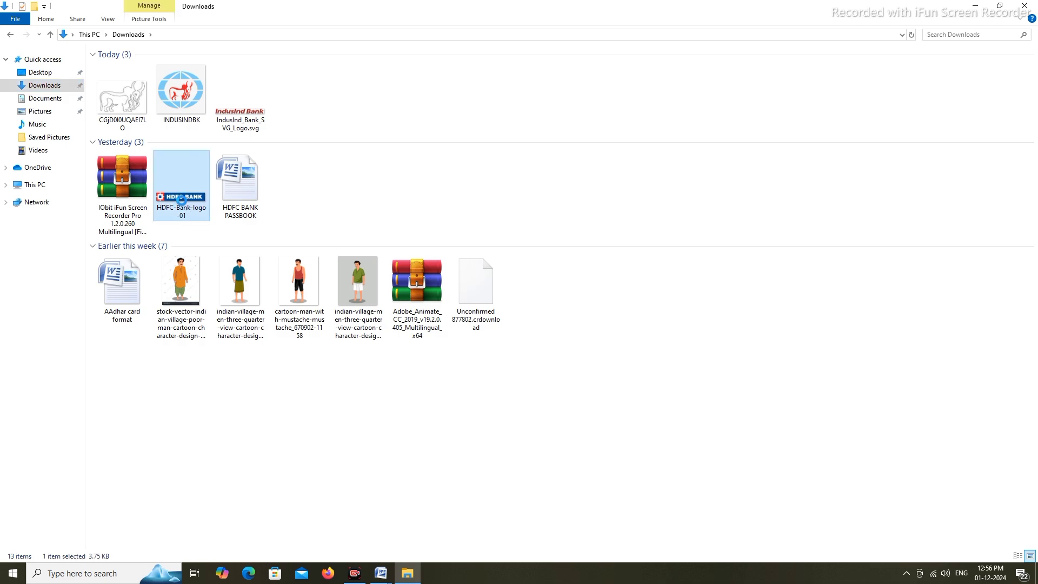
pyautogui.doubleClick(183, 205)
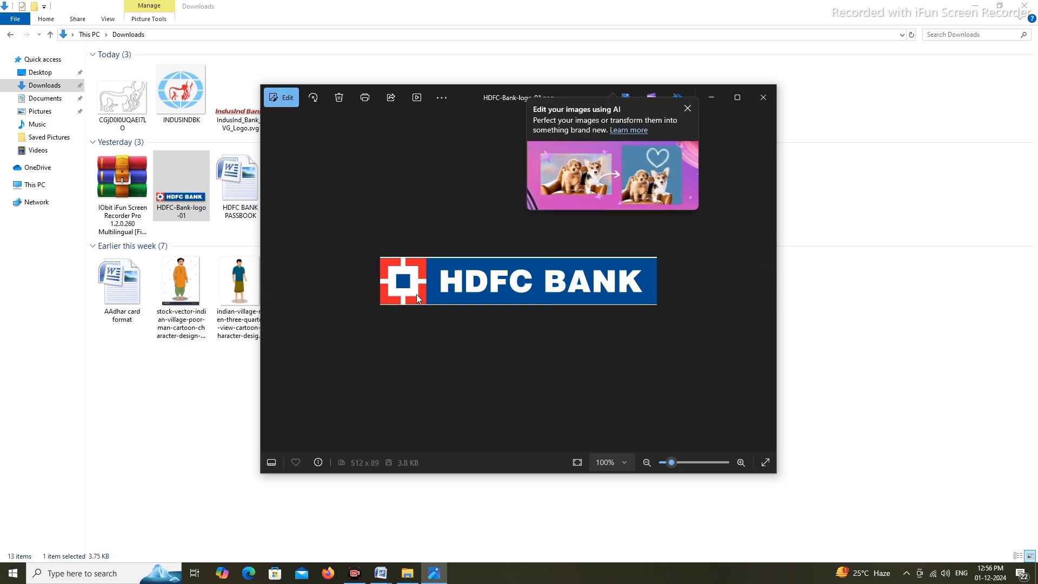
pyautogui.click(764, 98)
pyautogui.moveTo(381, 572)
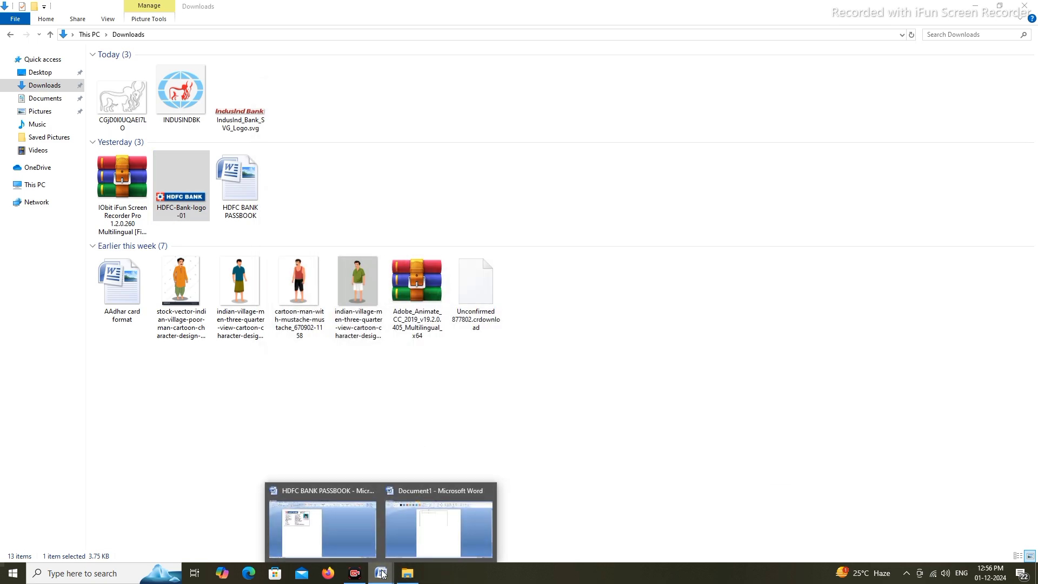
pyautogui.click(403, 540)
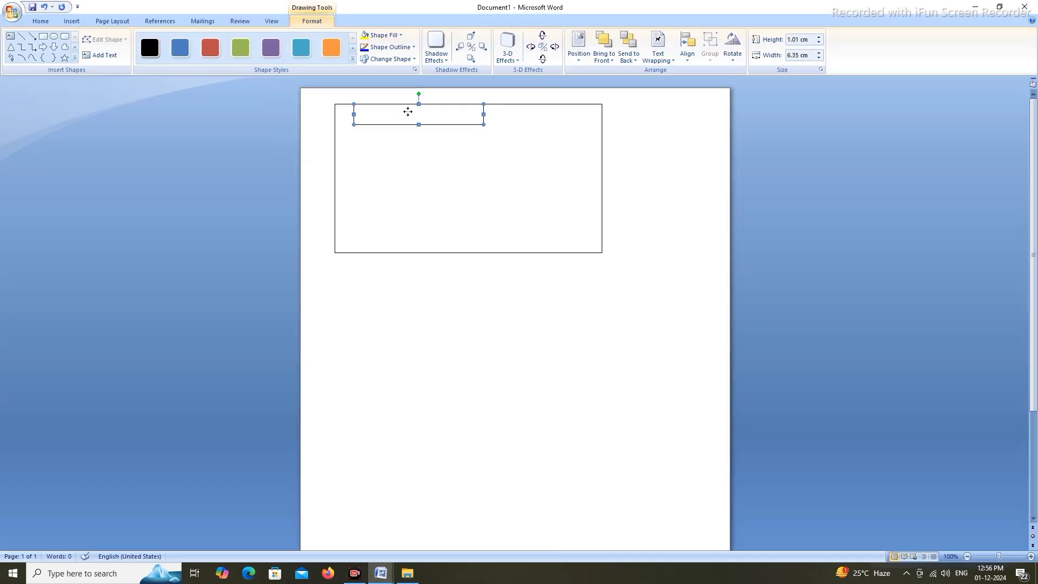
# Fill the small rectangle with the HDFC-Bank-logo-01 picture from Downloads
pyautogui.click(401, 36)
pyautogui.click(397, 157)
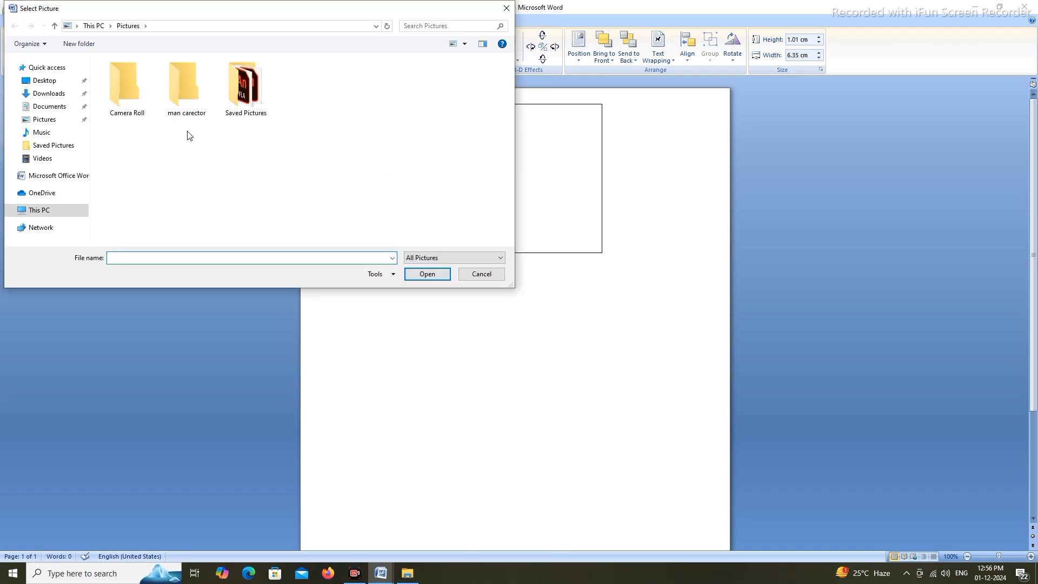
pyautogui.click(64, 96)
pyautogui.click(144, 130)
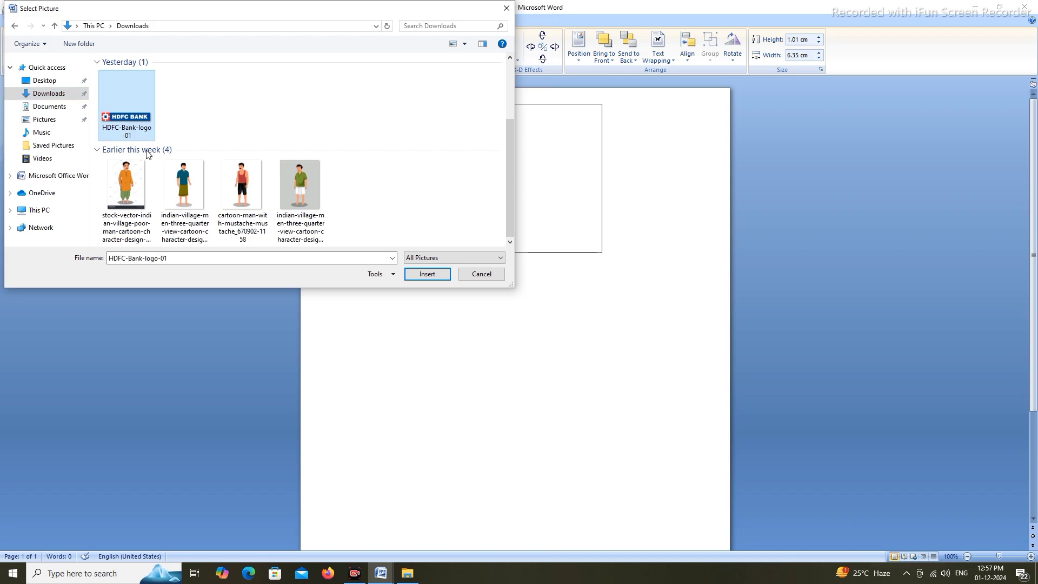
pyautogui.click(413, 277)
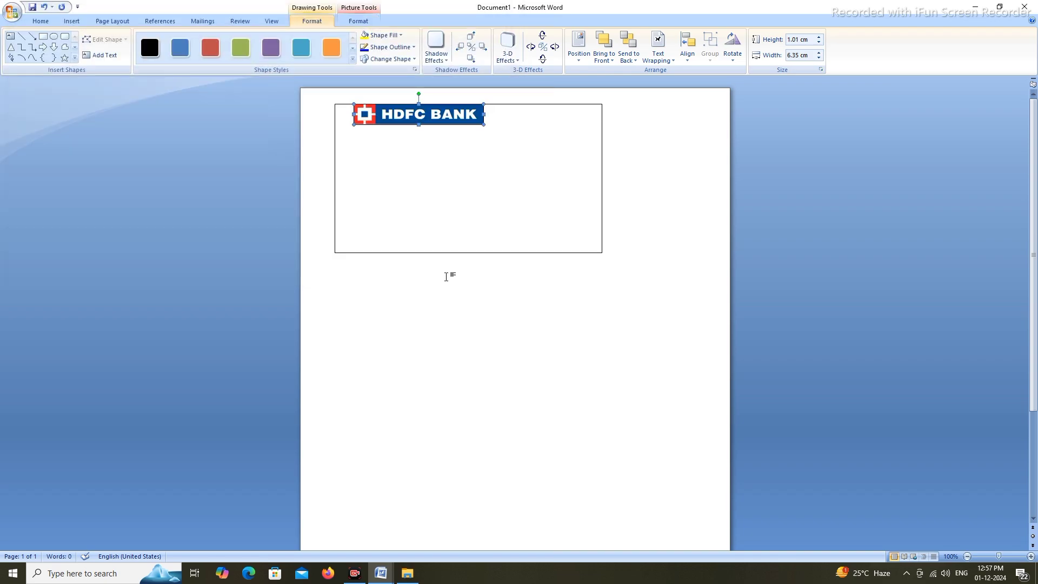
pyautogui.click(424, 132)
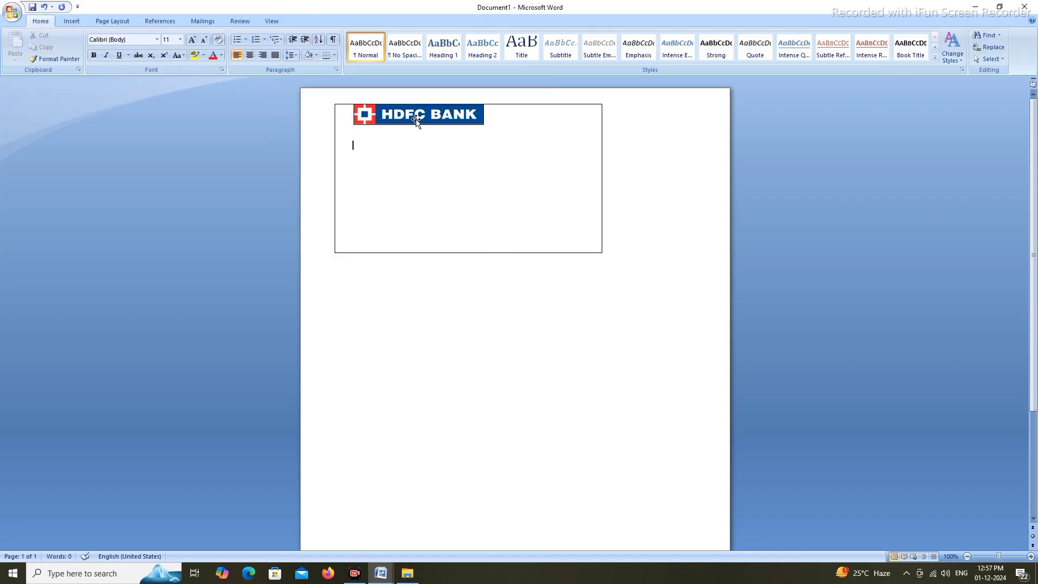
# Set the logo box's shape outline to No Outline
pyautogui.click(416, 120)
pyautogui.click(411, 48)
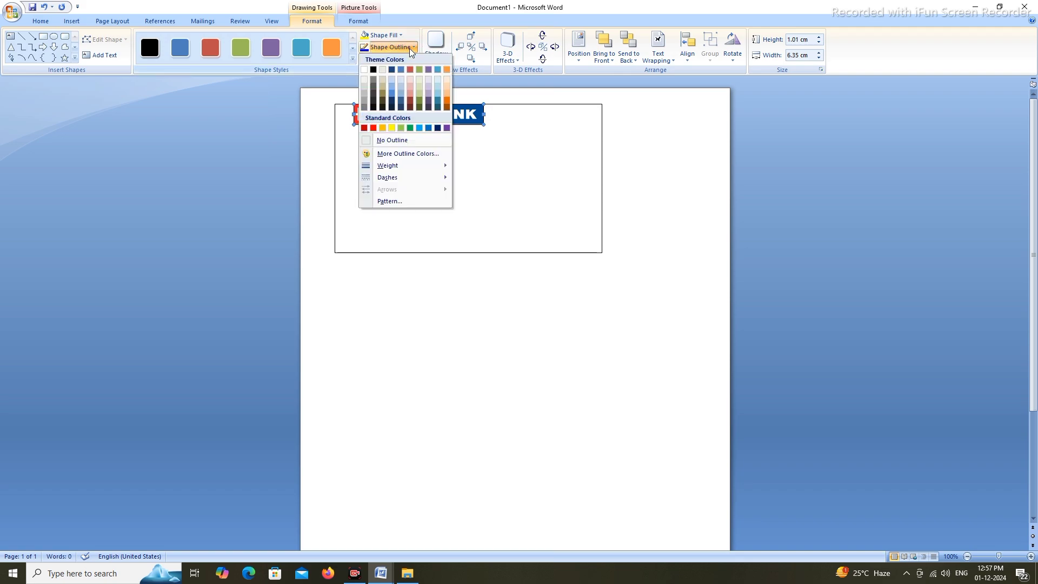
pyautogui.click(405, 141)
pyautogui.press('Escape')
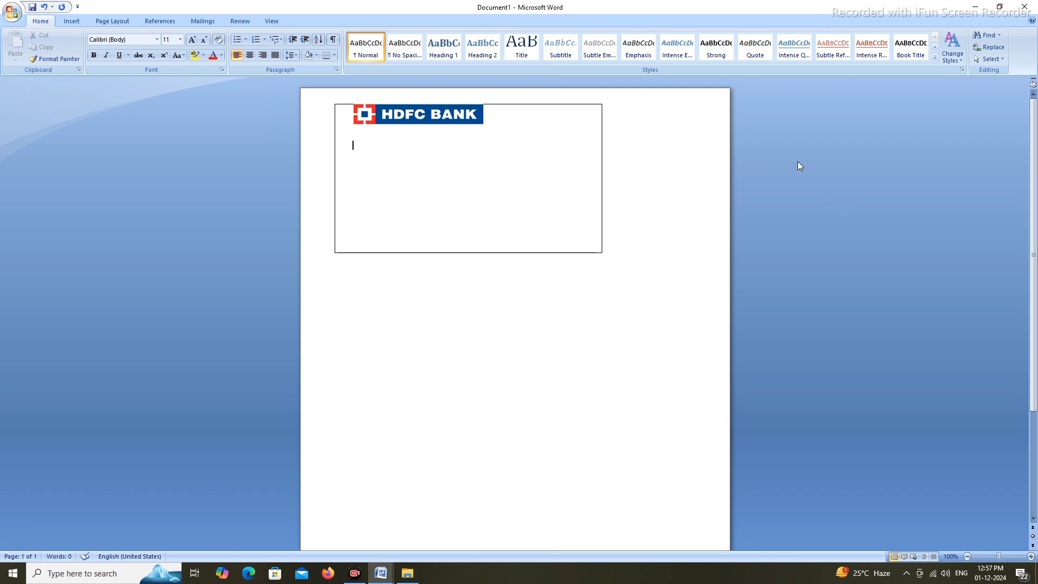
pyautogui.click(71, 21)
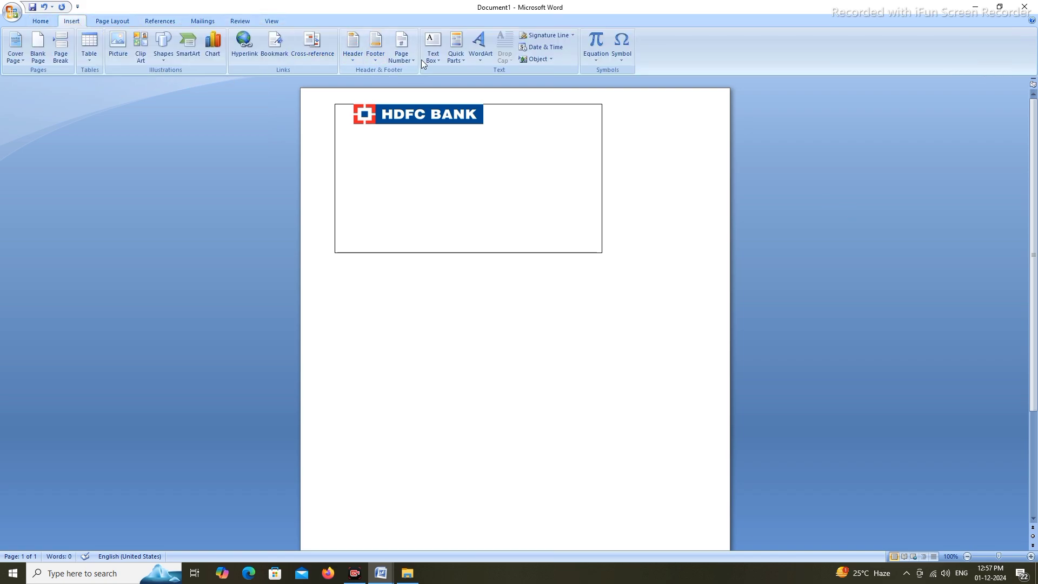
# Insert a quote-style text box, clear its placeholder, and move it below the logo
pyautogui.click(433, 46)
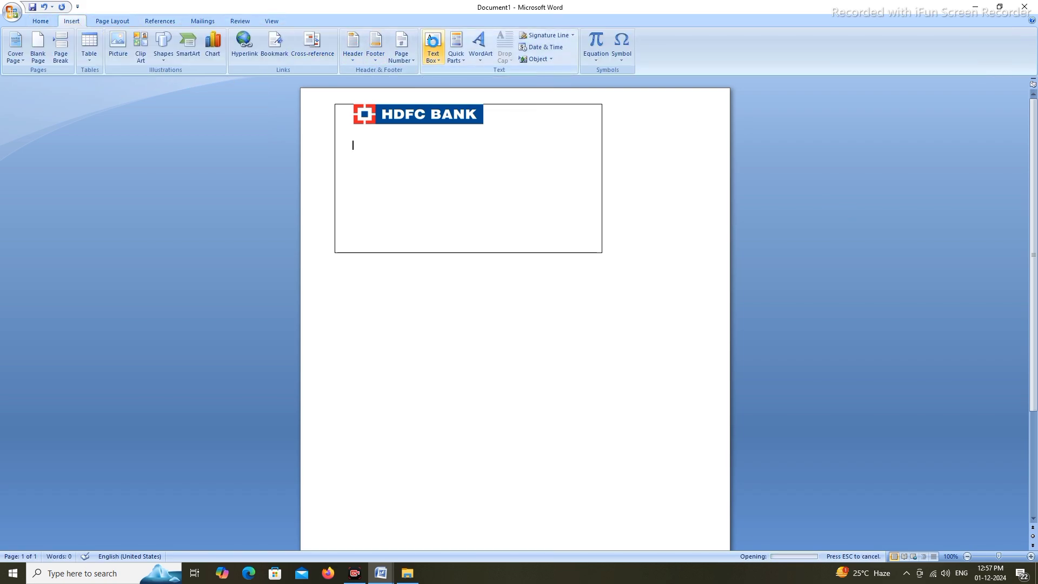
pyautogui.click(548, 147)
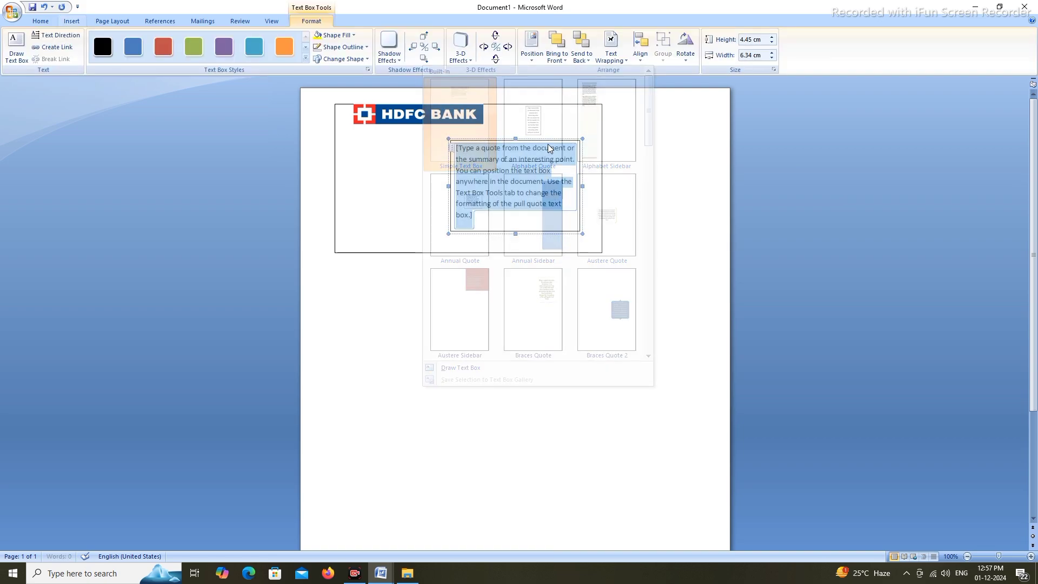
pyautogui.press('Delete')
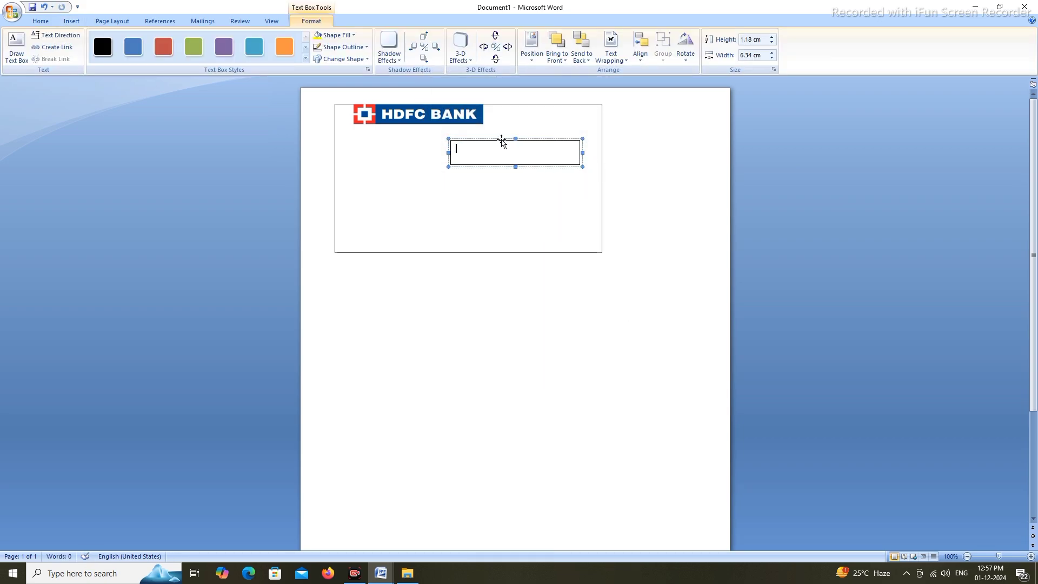
pyautogui.moveTo(502, 141); pyautogui.dragTo(468, 156)
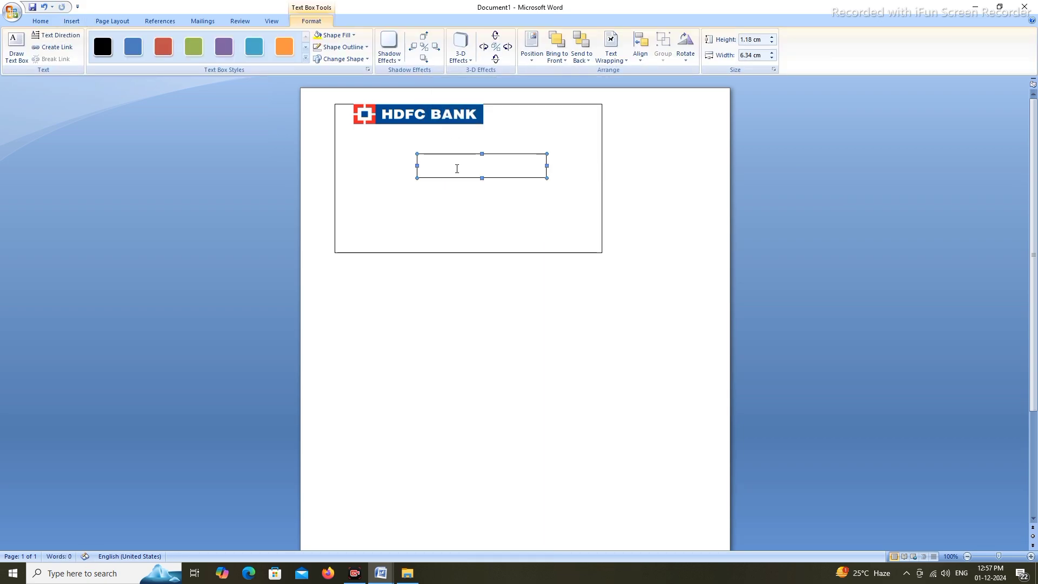
pyautogui.click(457, 169)
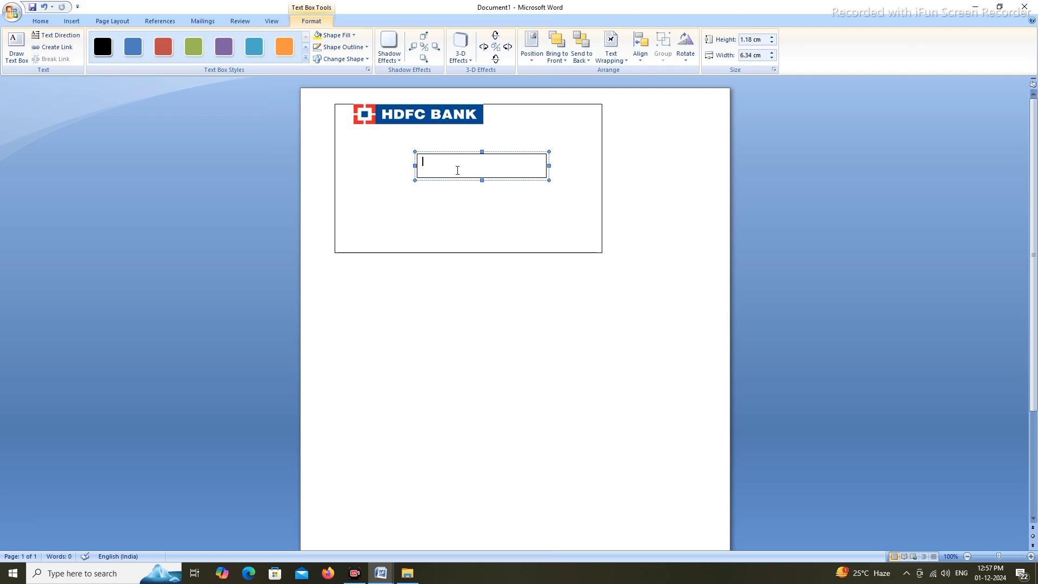
pyautogui.write('4')
pyautogui.press('BackSpace')
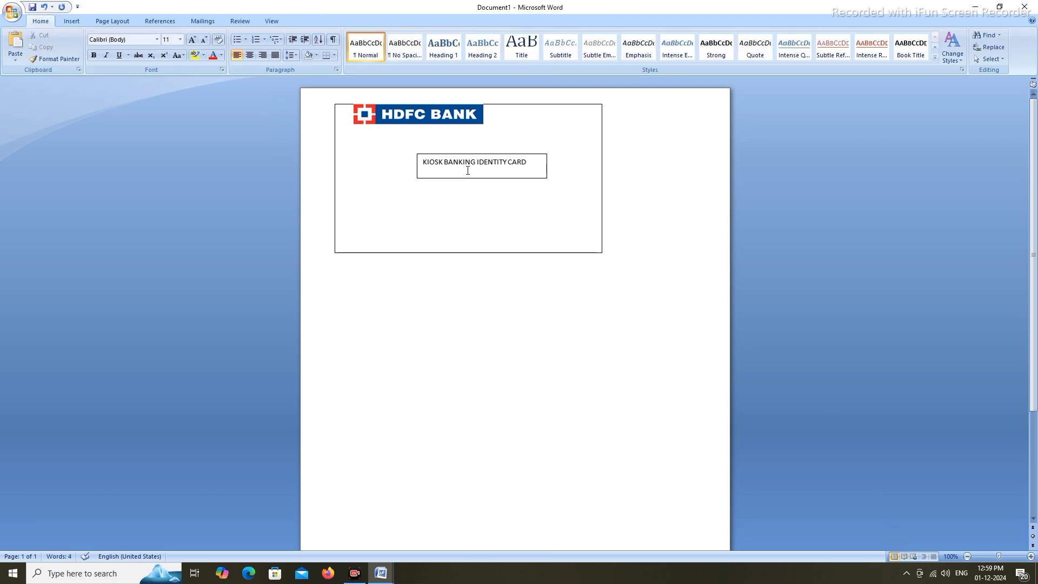
# Break the title before IDENTITY, make both lines bold, and remove space after paragraphs
pyautogui.click(467, 169)
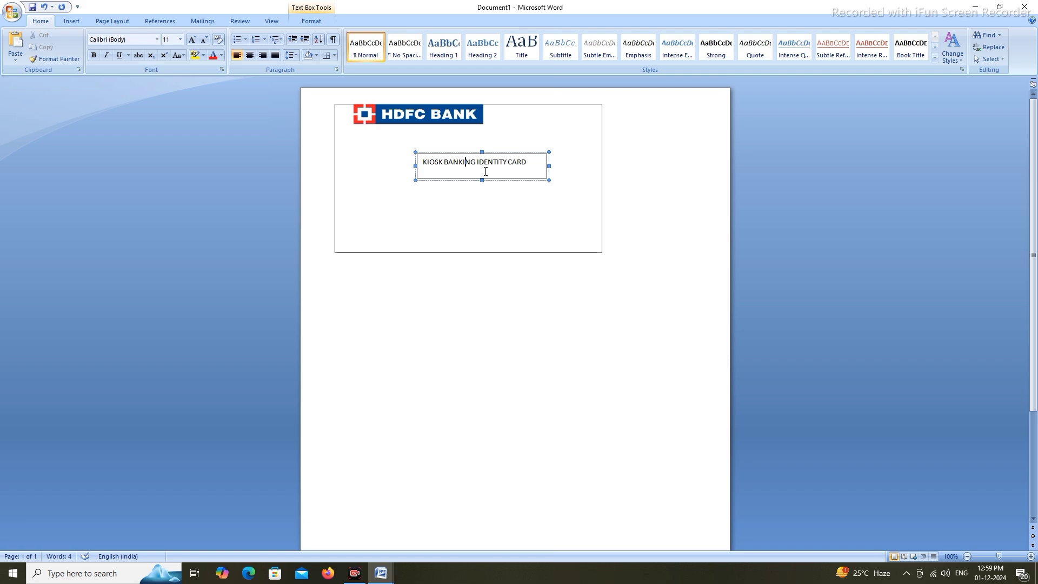
pyautogui.click(478, 167)
pyautogui.press('Return')
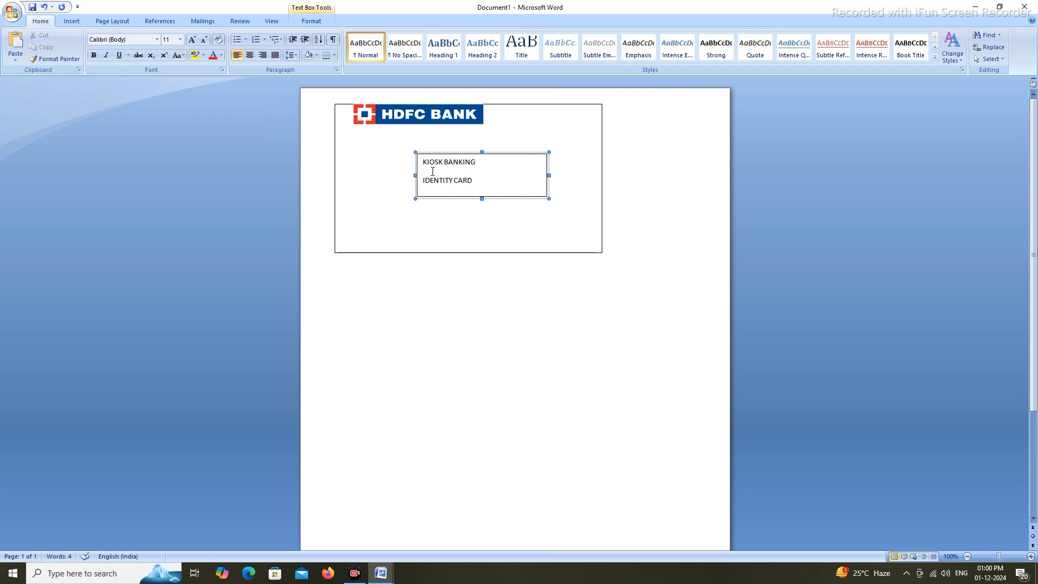
pyautogui.moveTo(426, 162); pyautogui.dragTo(481, 184)
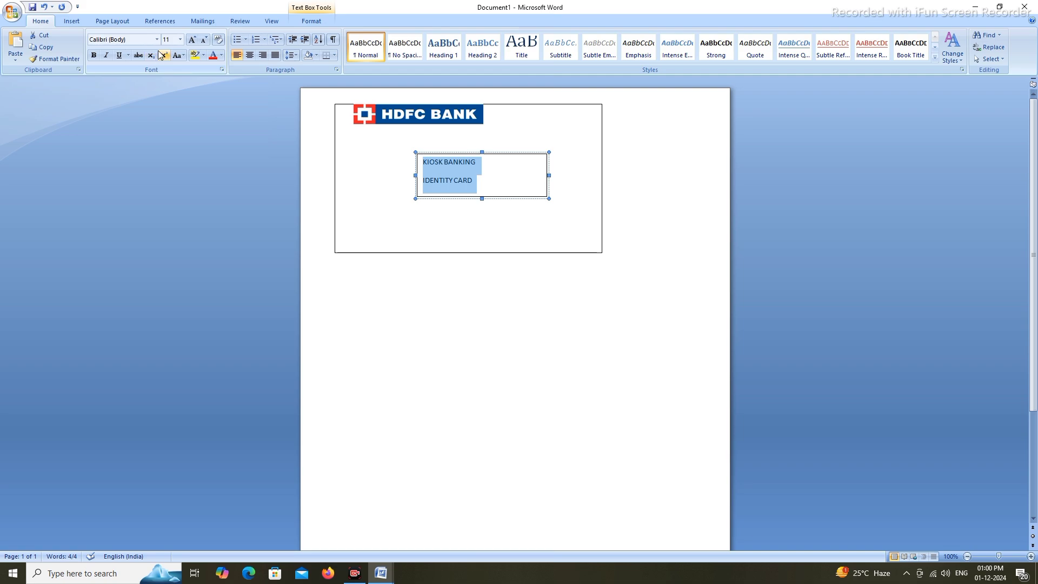
pyautogui.click(94, 56)
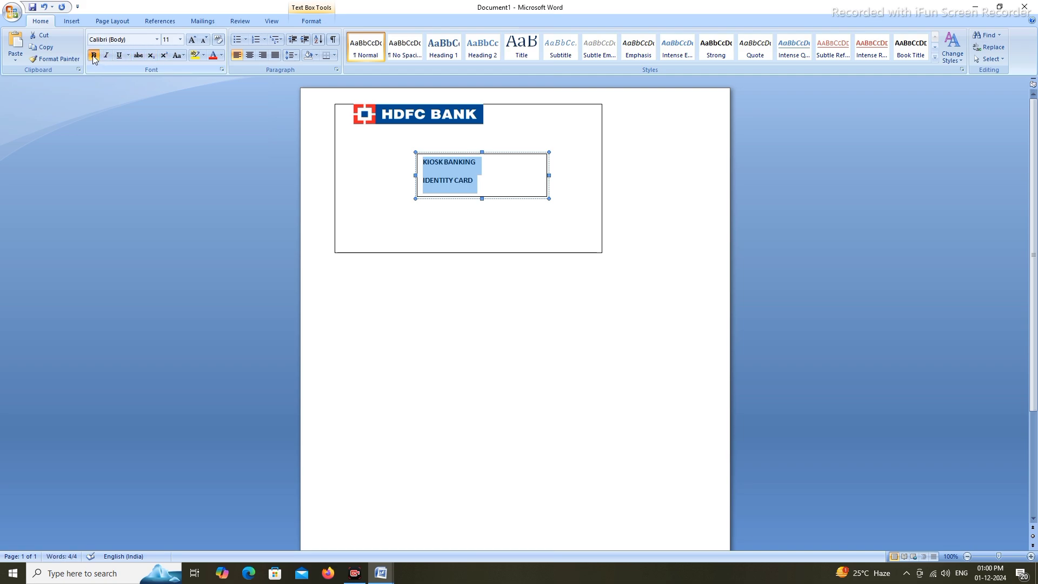
pyautogui.click(295, 56)
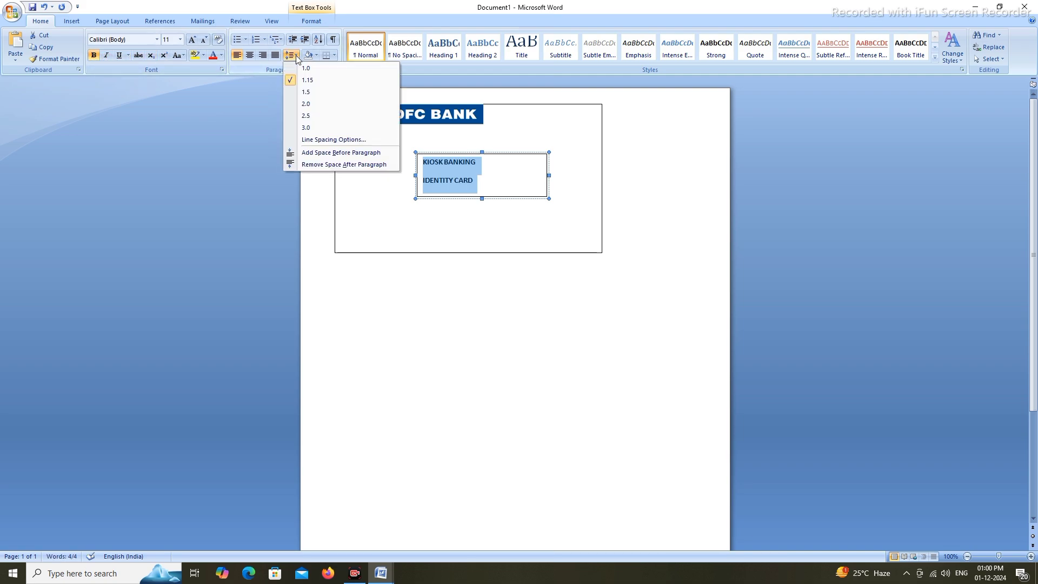
pyautogui.click(292, 164)
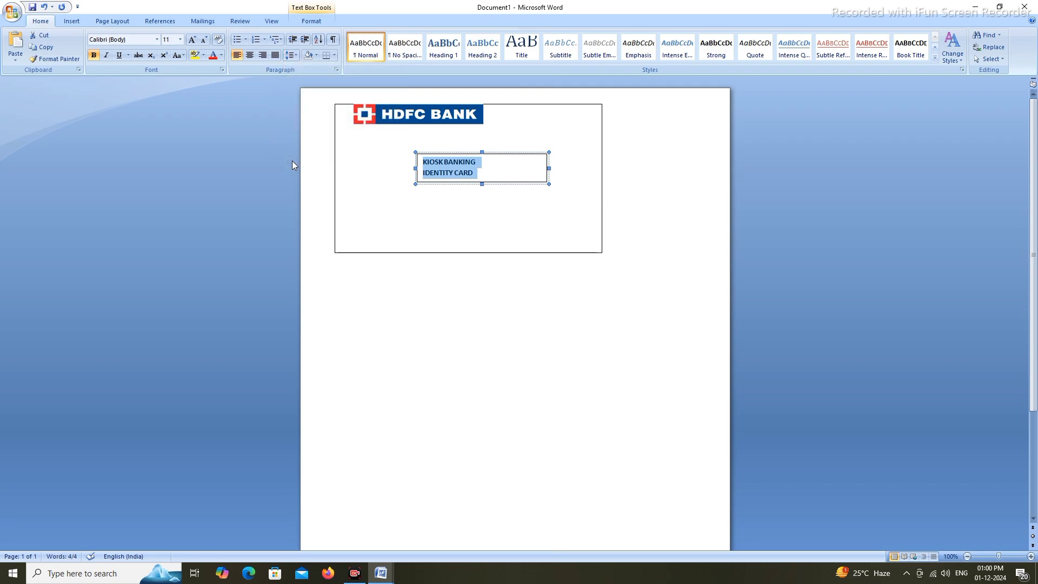
# Set the title in Cambria, shrink IDENTITY CARD one size, and narrow the box beside the logo
pyautogui.click(157, 40)
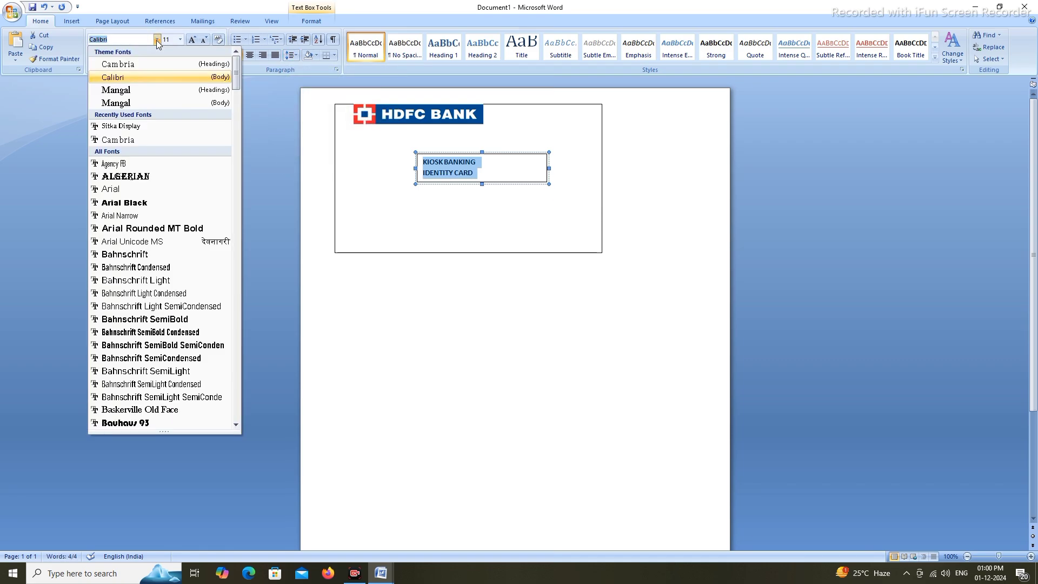
pyautogui.click(138, 63)
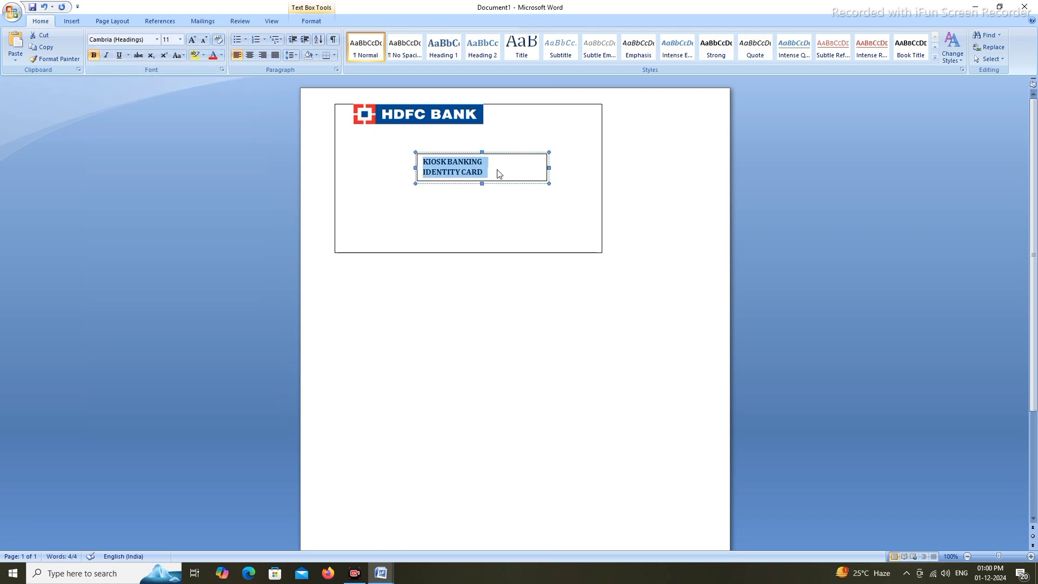
pyautogui.moveTo(498, 172); pyautogui.dragTo(437, 172)
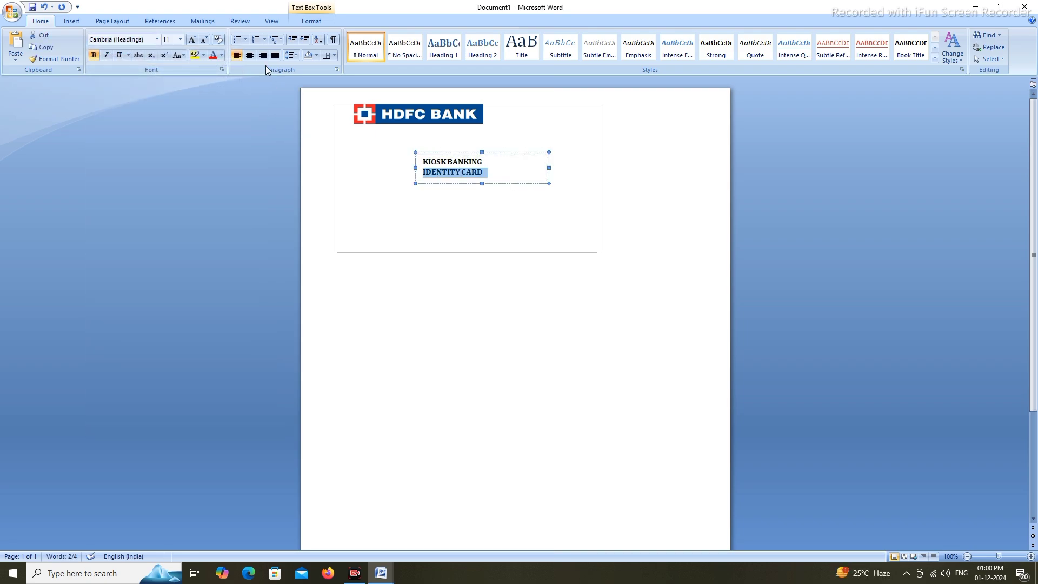
pyautogui.click(204, 39)
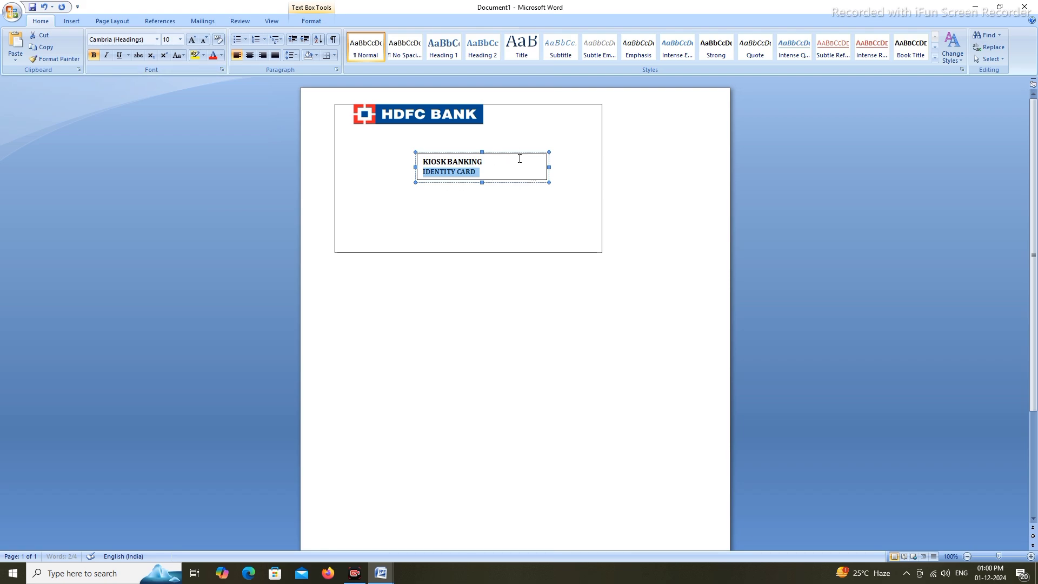
pyautogui.moveTo(549, 168); pyautogui.dragTo(527, 124)
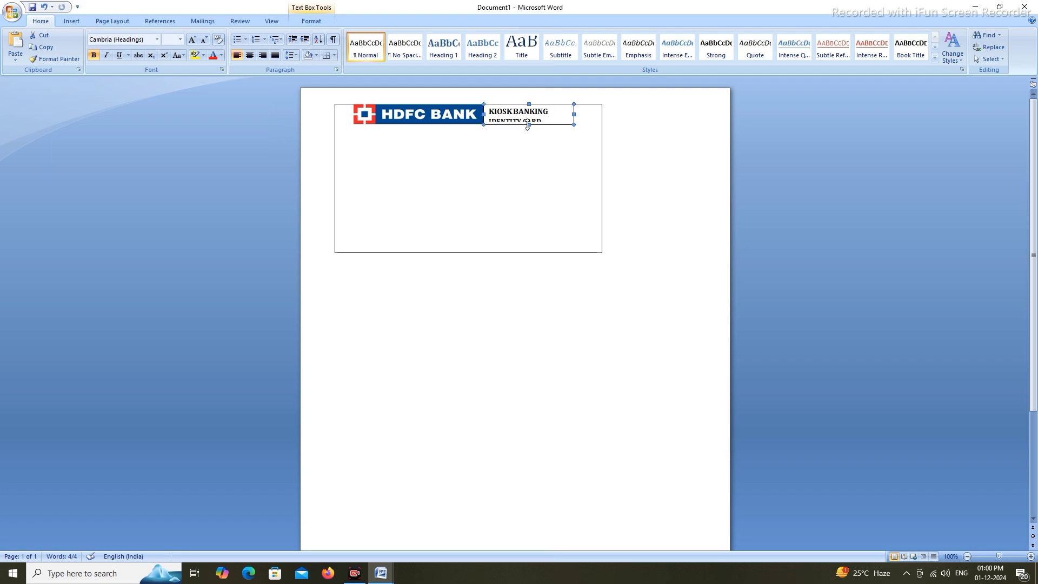
# Undo the resize so IDENTITY CARD shows again, and set the title box to No Outline
pyautogui.click(44, 7)
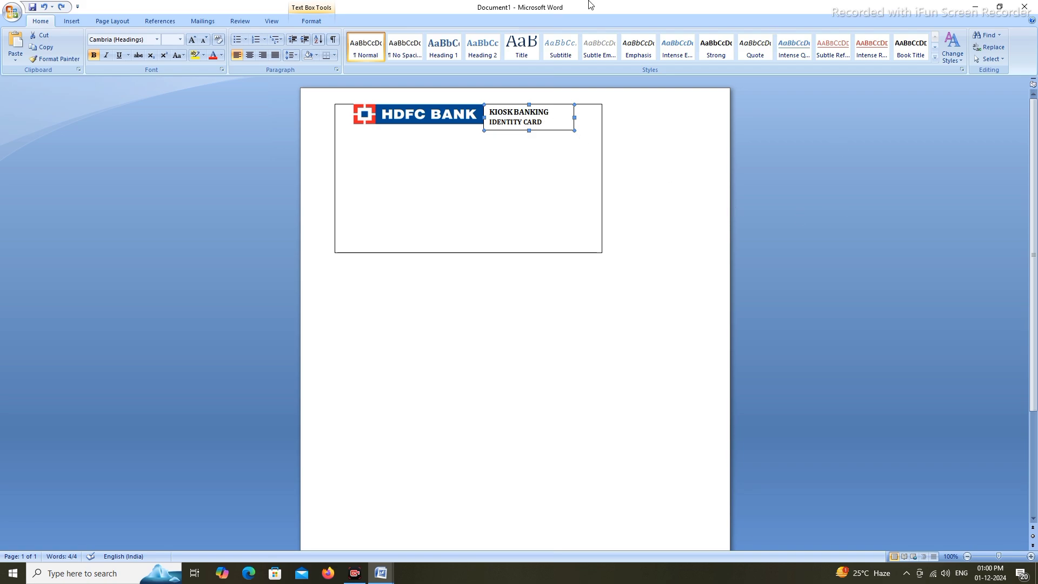
pyautogui.click(316, 23)
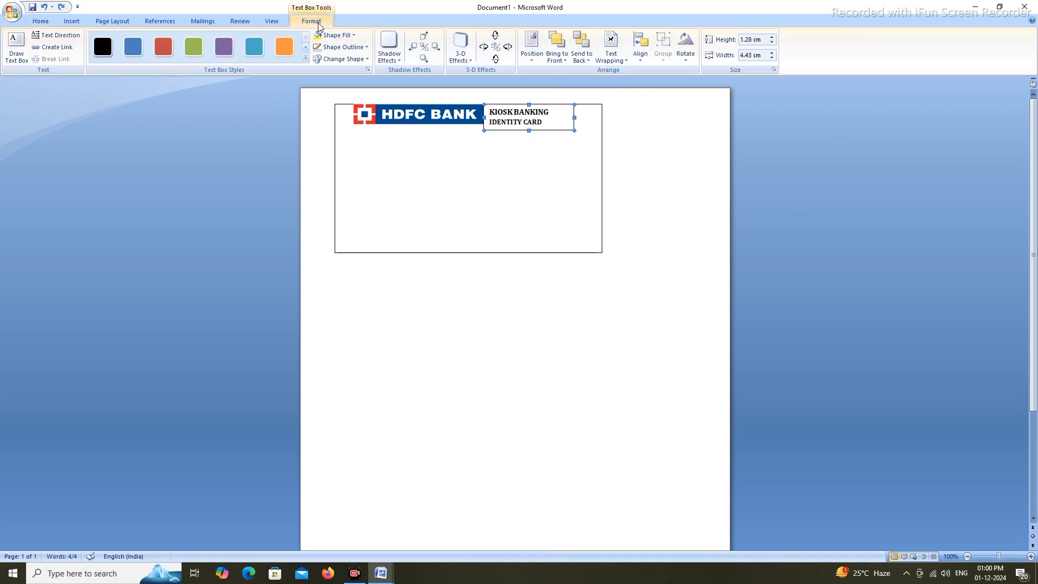
pyautogui.click(351, 47)
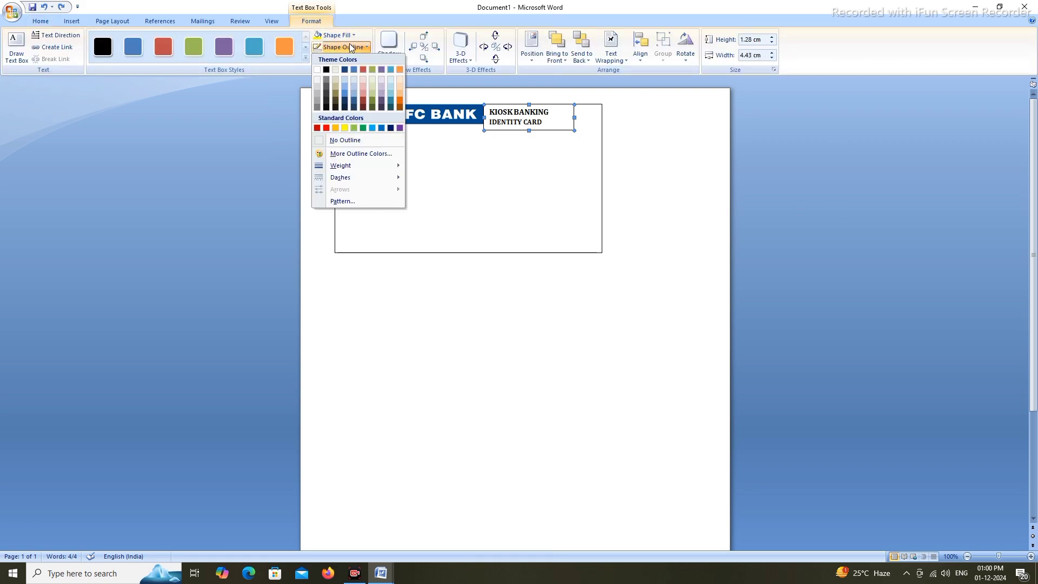
pyautogui.click(345, 140)
pyautogui.click(584, 95)
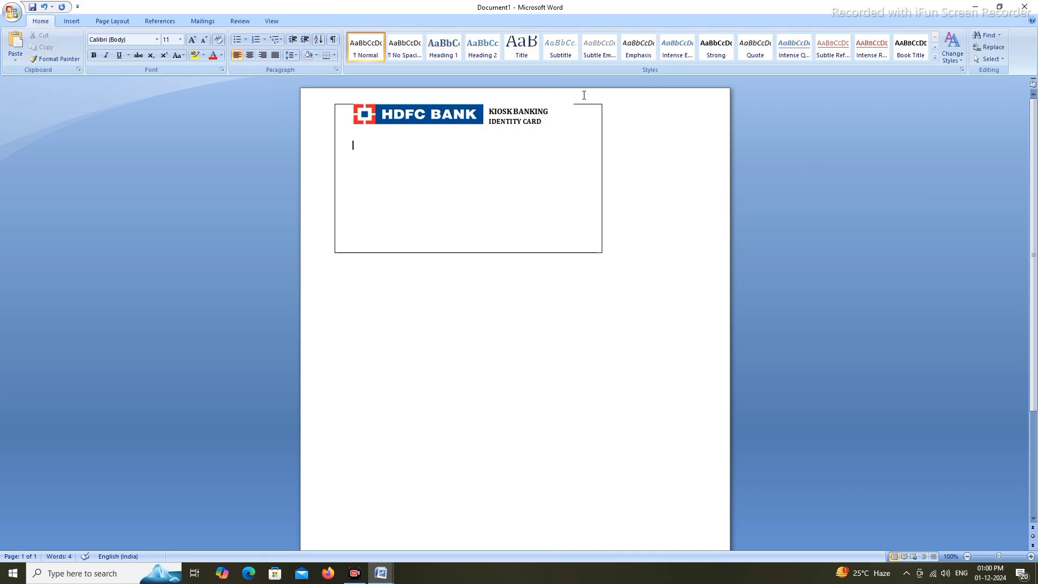
# Nudge the title box right and make it slightly taller, level with the HDFC BANK logo
pyautogui.click(526, 114)
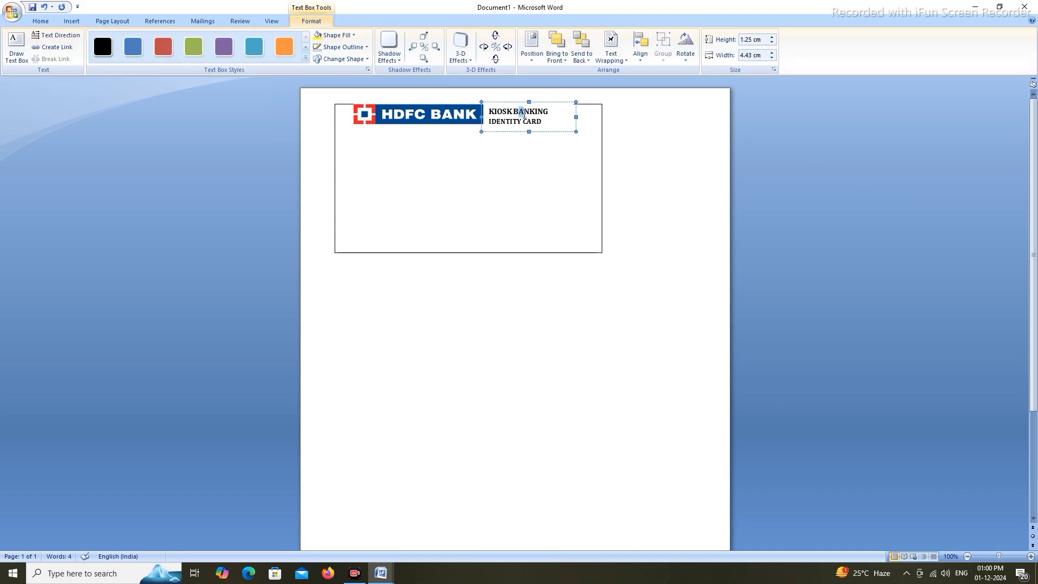
pyautogui.moveTo(527, 117); pyautogui.dragTo(530, 121)
pyautogui.click(517, 104)
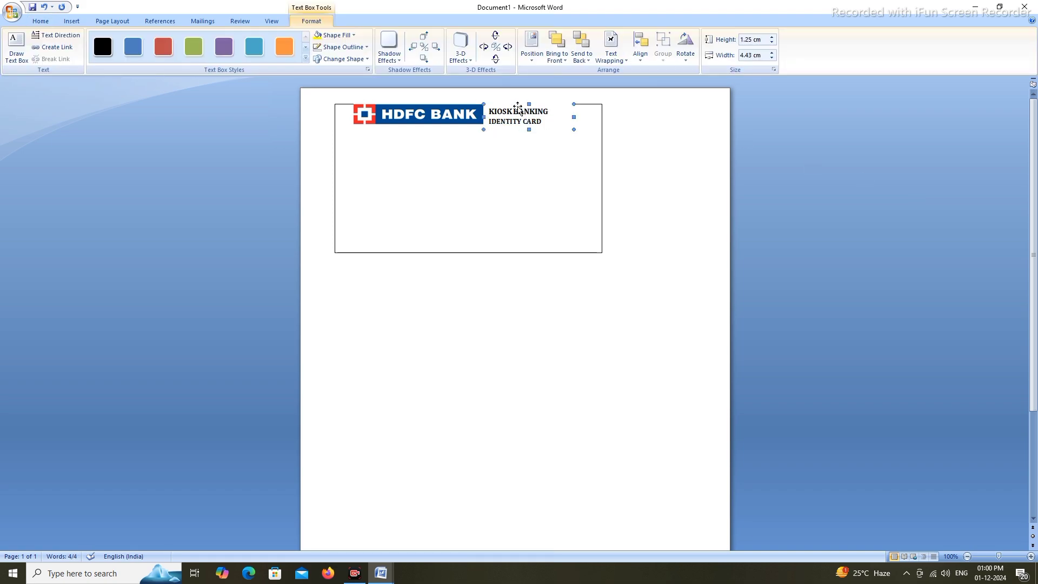
pyautogui.click(520, 103)
pyautogui.click(513, 110)
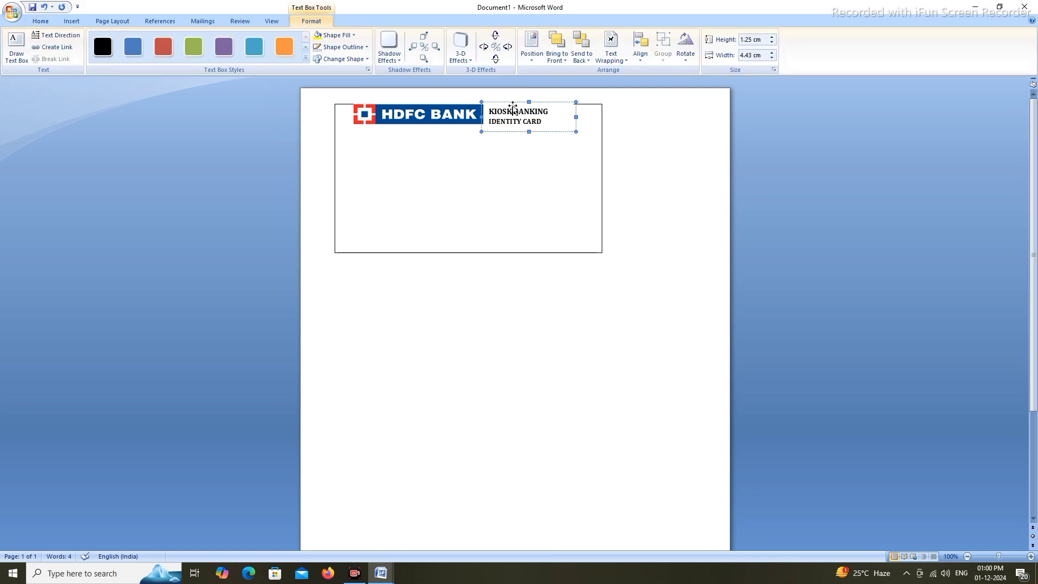
pyautogui.moveTo(514, 104); pyautogui.dragTo(518, 109)
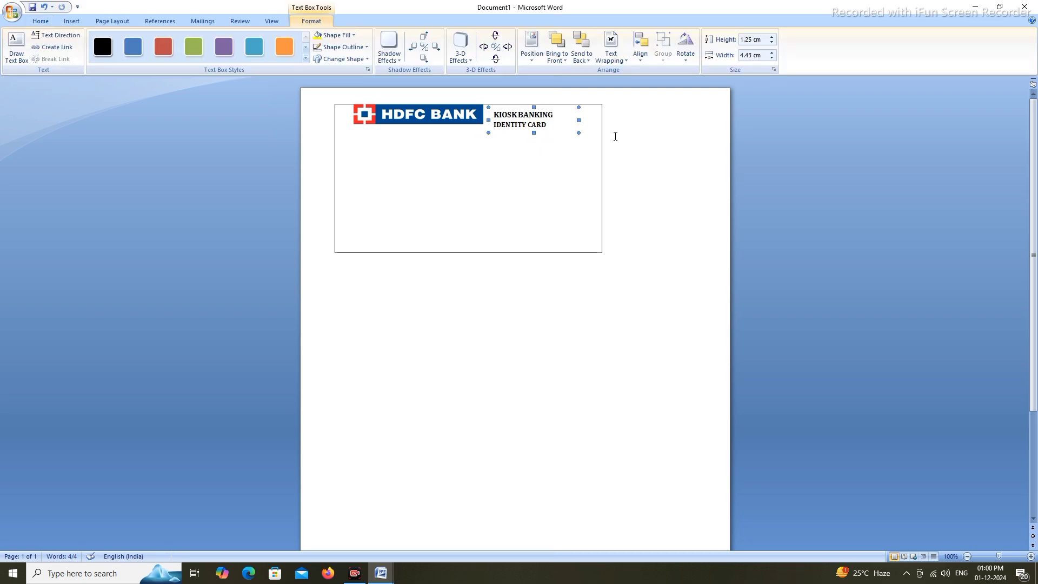
pyautogui.click(708, 143)
pyautogui.click(563, 113)
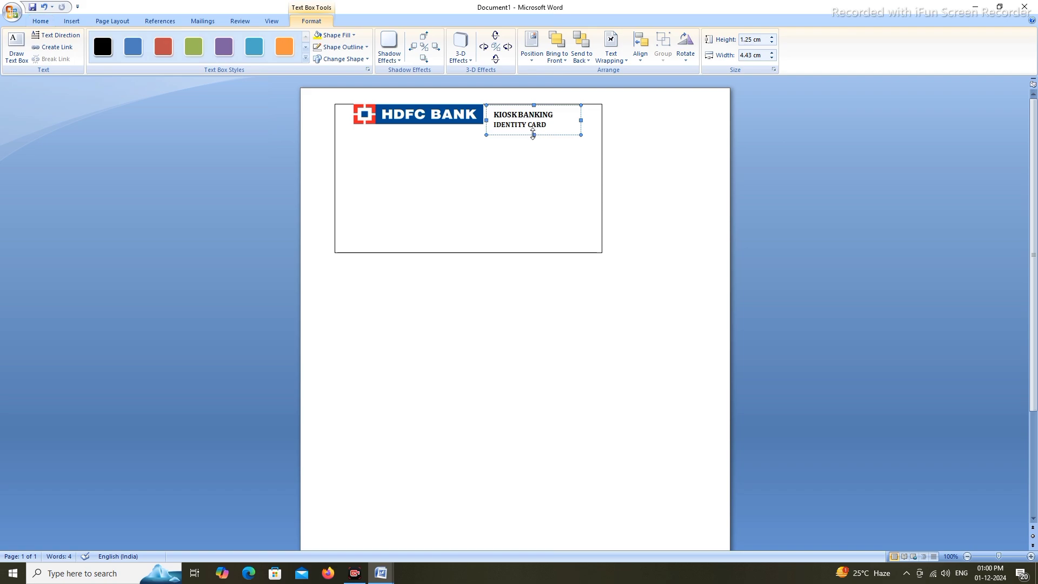
pyautogui.click(535, 135)
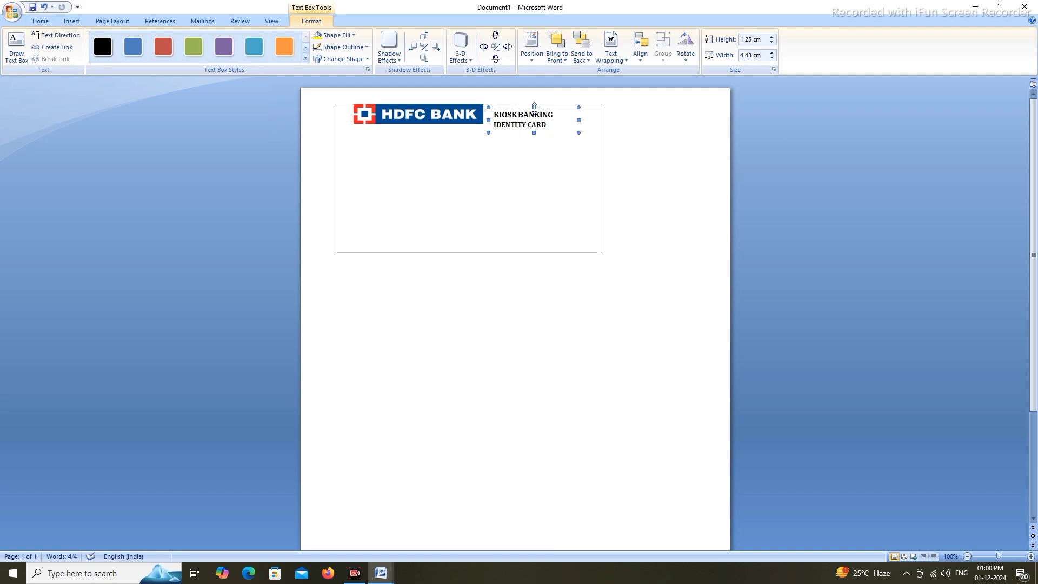
pyautogui.moveTo(534, 107); pyautogui.dragTo(535, 106)
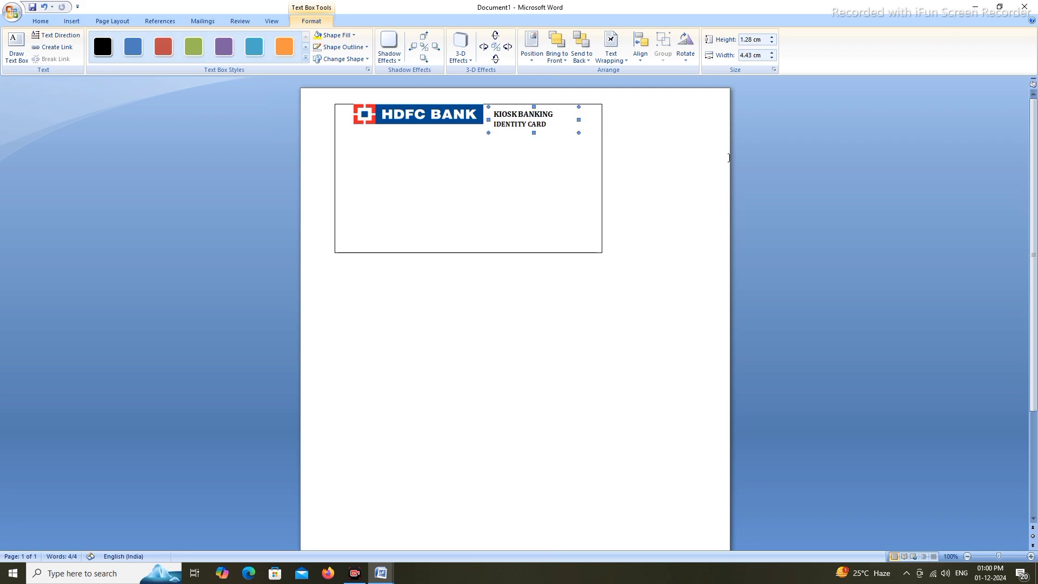
pyautogui.click(735, 154)
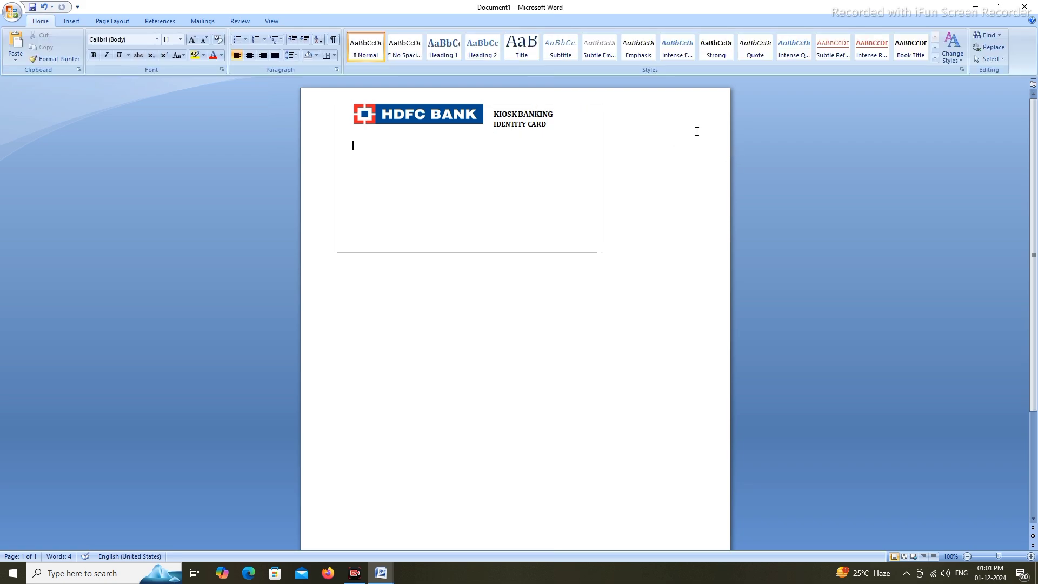
pyautogui.click(539, 116)
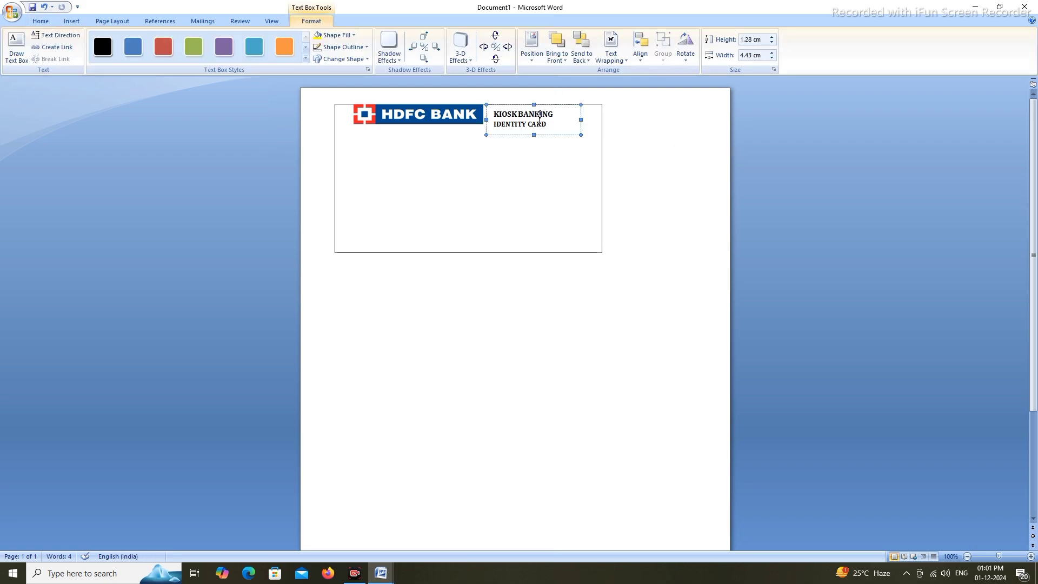
pyautogui.click(520, 181)
pyautogui.click(651, 194)
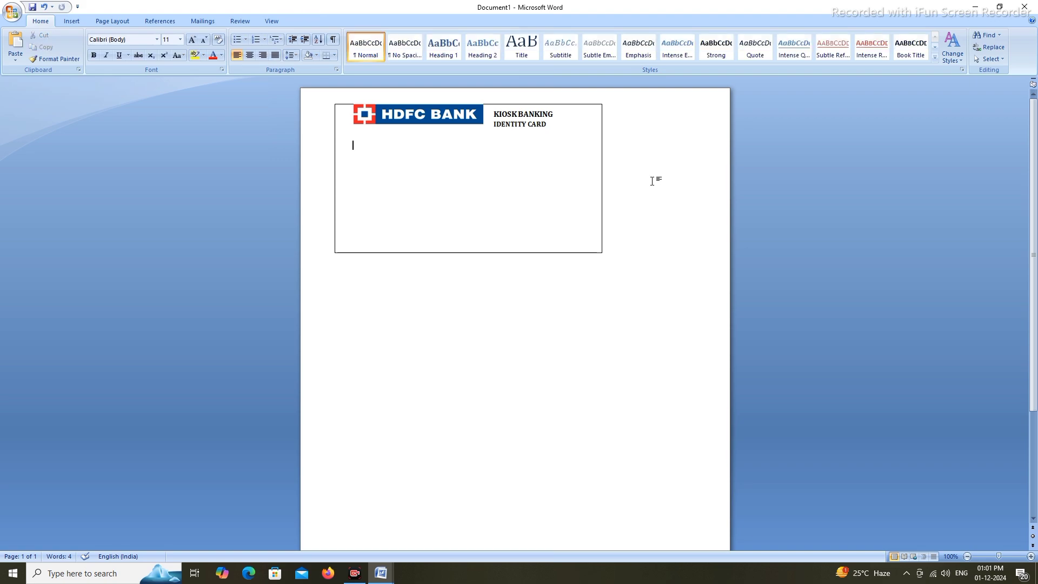
# Insert a simple text box, clear its placeholder text, and stretch it across the card under the logo
pyautogui.click(73, 21)
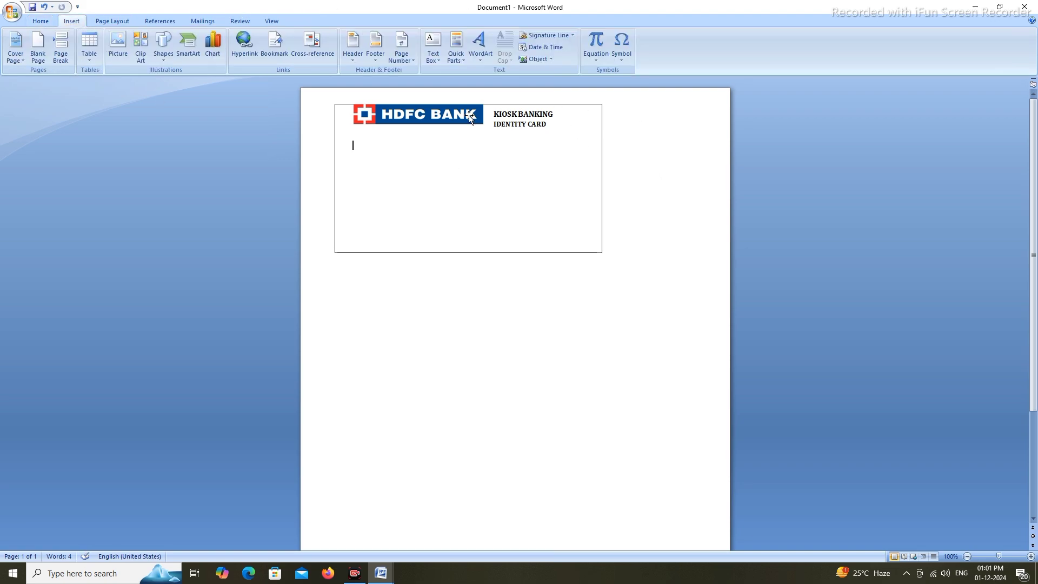
pyautogui.click(435, 45)
pyautogui.click(470, 118)
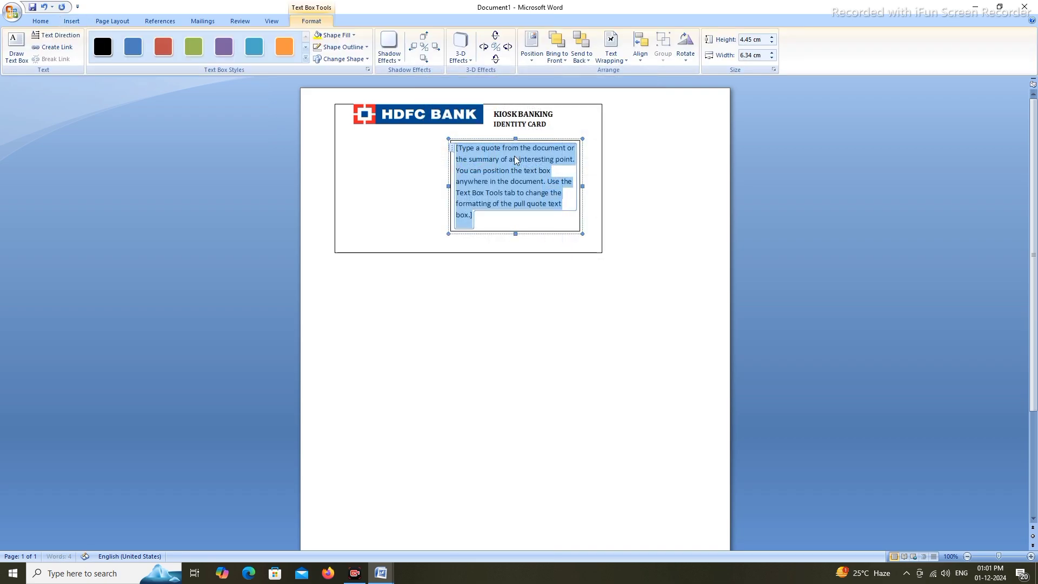
pyautogui.press('Delete')
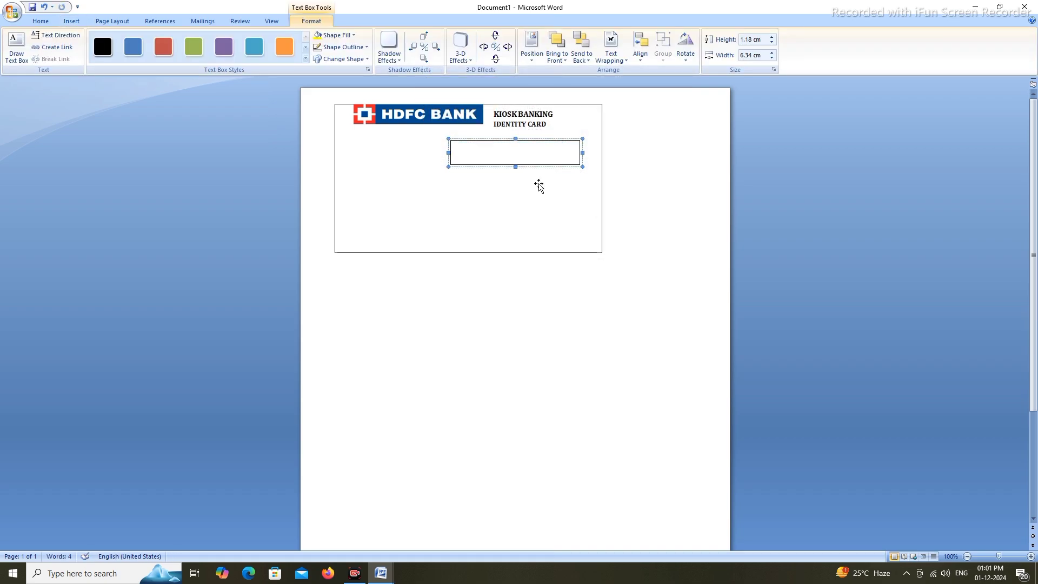
pyautogui.moveTo(490, 139); pyautogui.dragTo(382, 133)
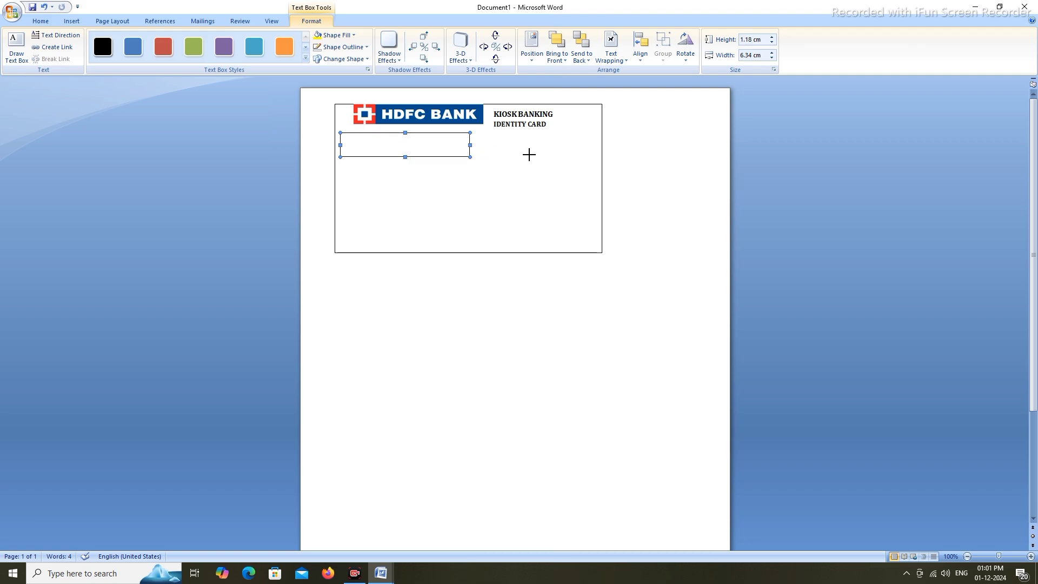
pyautogui.moveTo(470, 145); pyautogui.dragTo(566, 144)
pyautogui.moveTo(453, 156); pyautogui.dragTo(458, 236)
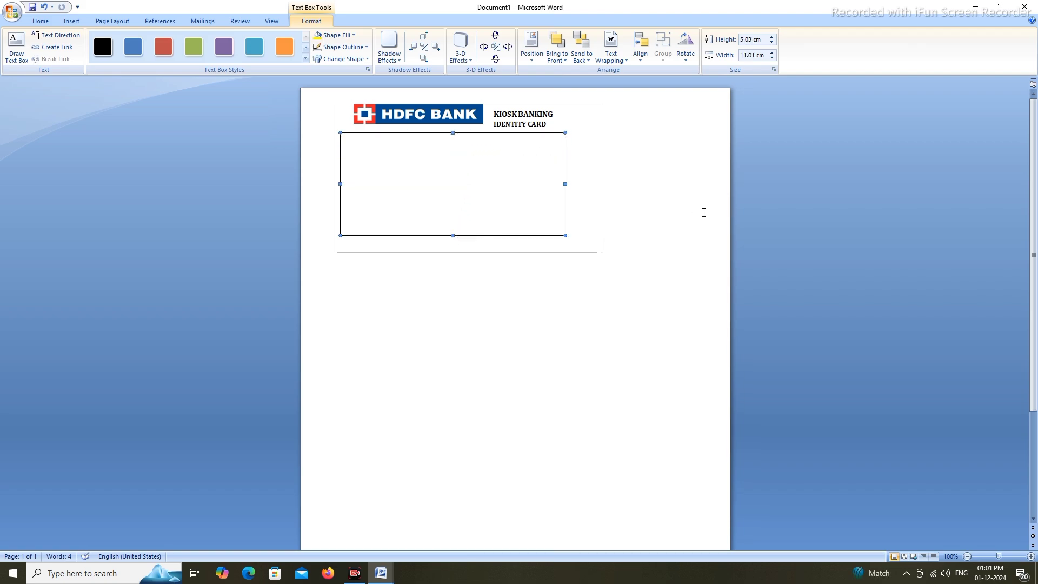
pyautogui.click(347, 142)
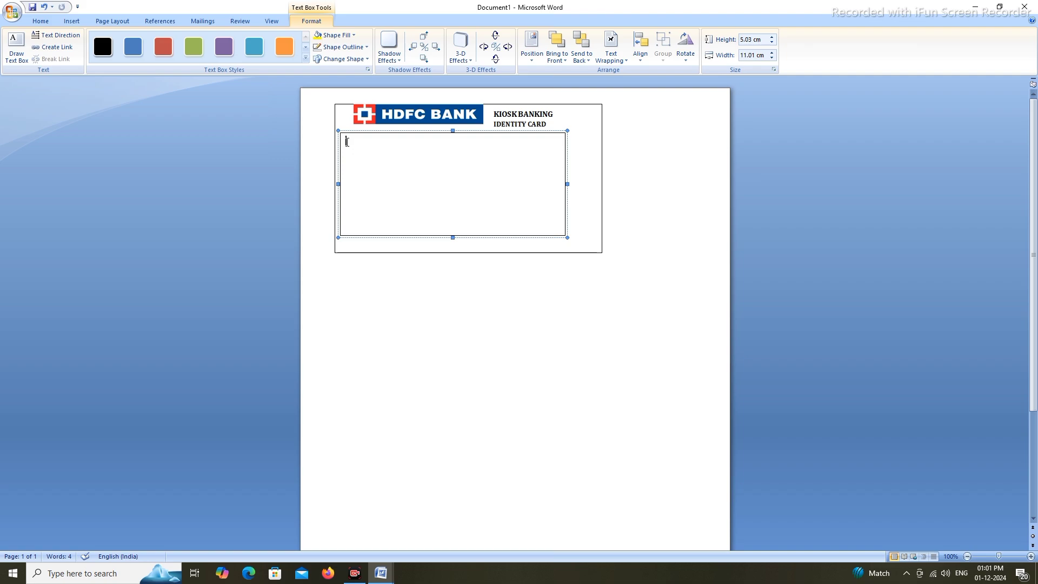
# Type 'Account Number:' as the first label line, fixing the capitalisation typo
pyautogui.write('Account nUMBER')
pyautogui.press('BackSpace')
pyautogui.press('BackSpace')
pyautogui.press('BackSpace')
pyautogui.press('BackSpace')
pyautogui.write('Number')
pyautogui.press('Return')
pyautogui.click(411, 145)
pyautogui.write(':')
pyautogui.press('Return')
pyautogui.press('BackSpace')
pyautogui.press('BackSpace')
pyautogui.press('BackSpace')
pyautogui.press('BackSpace')
pyautogui.press('BackSpace')
pyautogui.write(':')
pyautogui.press('Return')
# Add the lines 'CIF Number:', 'Costumer Name :', 'IFSC Code:' and 'Father/Husband:' below it
pyautogui.write('CIF n')
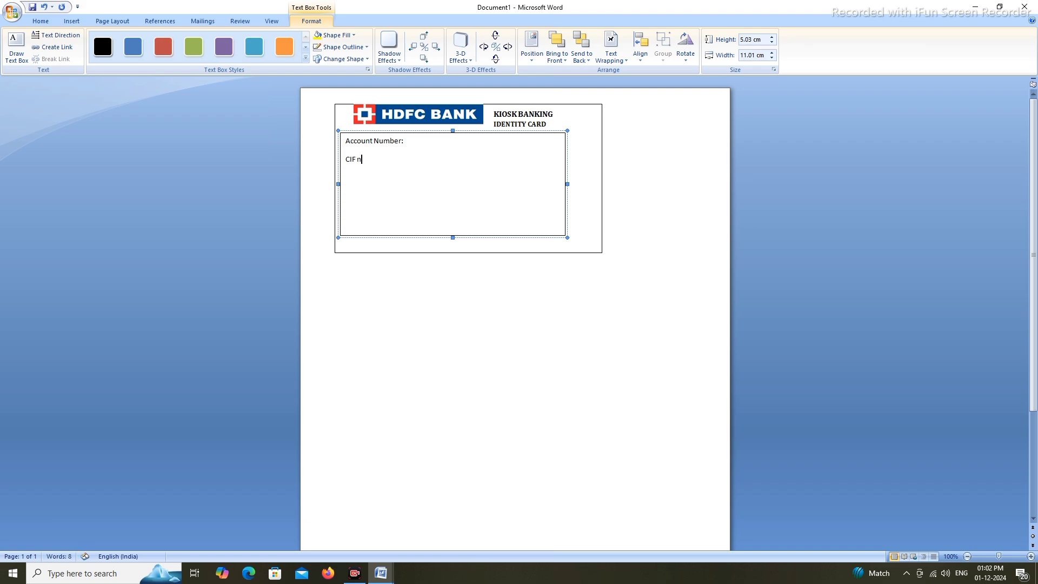
pyautogui.press('BackSpace')
pyautogui.write('Number:')
pyautogui.press('Return')
pyautogui.write('C')
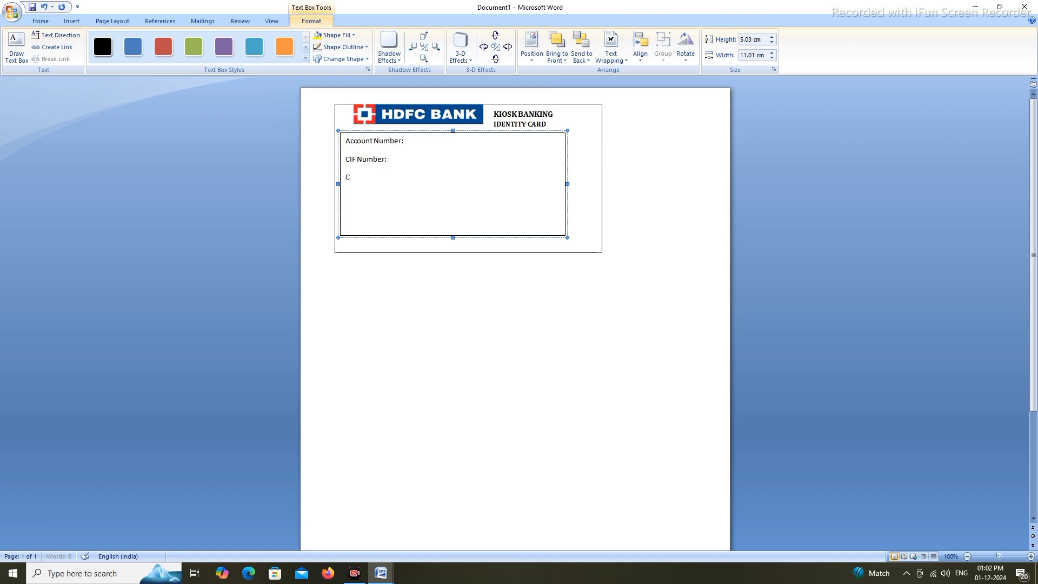
pyautogui.write('osto')
pyautogui.press('BackSpace')
pyautogui.write('umer Name ')
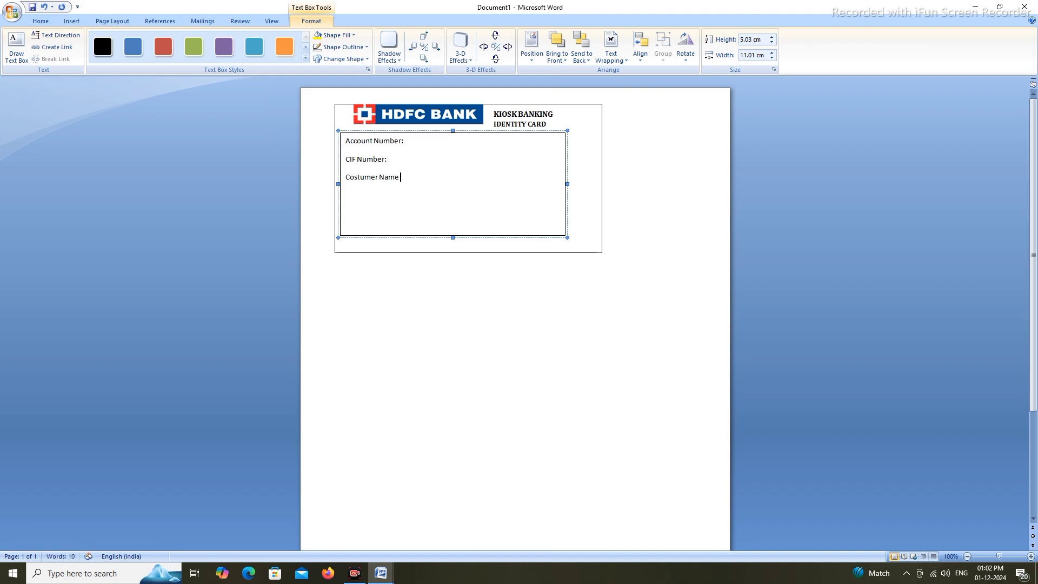
pyautogui.write(':')
pyautogui.press('Return')
pyautogui.write('IFSC Code:')
pyautogui.press('Return')
pyautogui.write('Father/Husband:')
# Apply Remove Space After Paragraph to all five label lines in the text box
pyautogui.moveTo(346, 140); pyautogui.dragTo(406, 232)
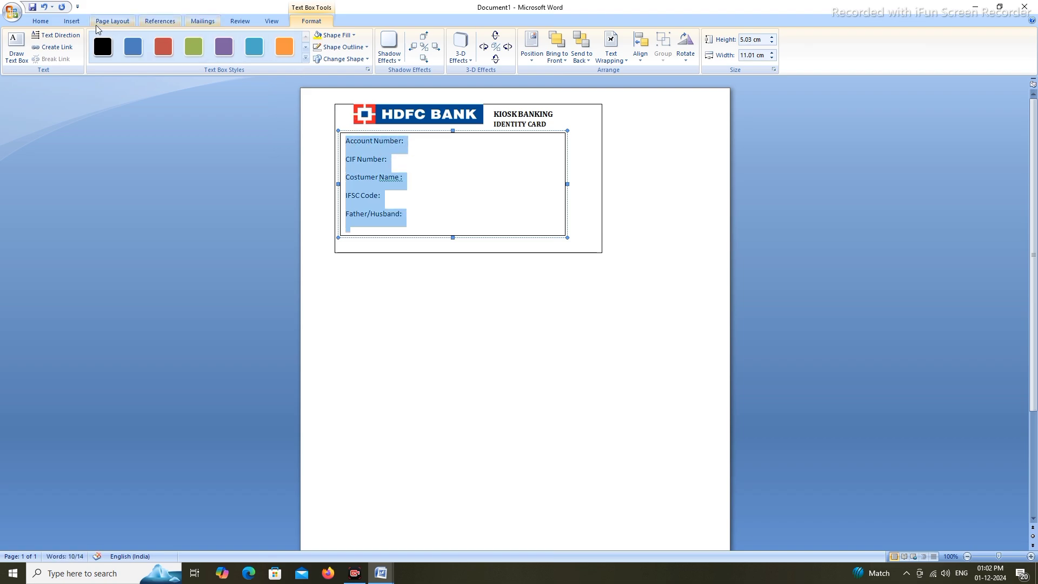
pyautogui.click(41, 21)
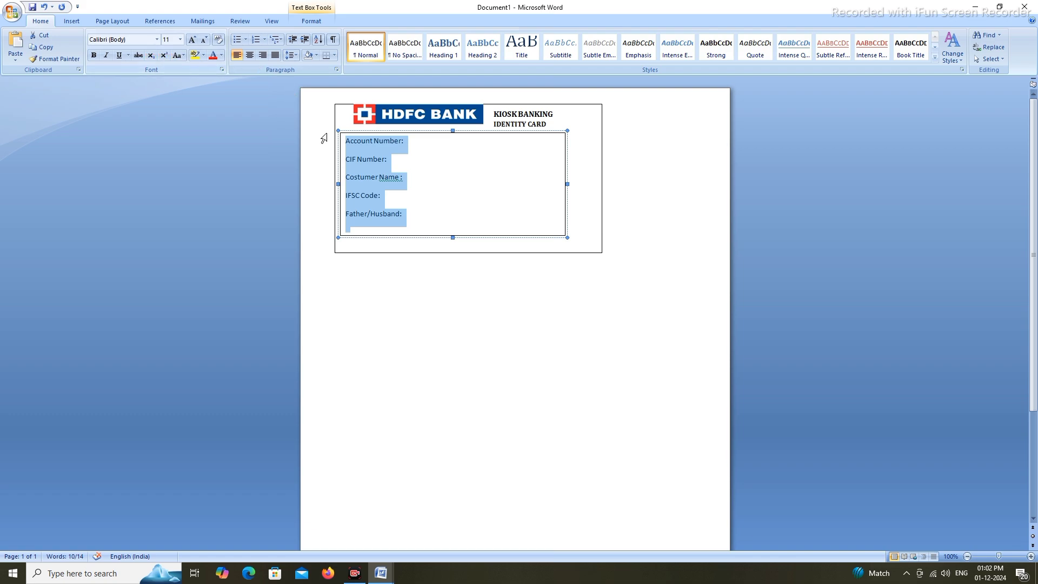
pyautogui.click(296, 57)
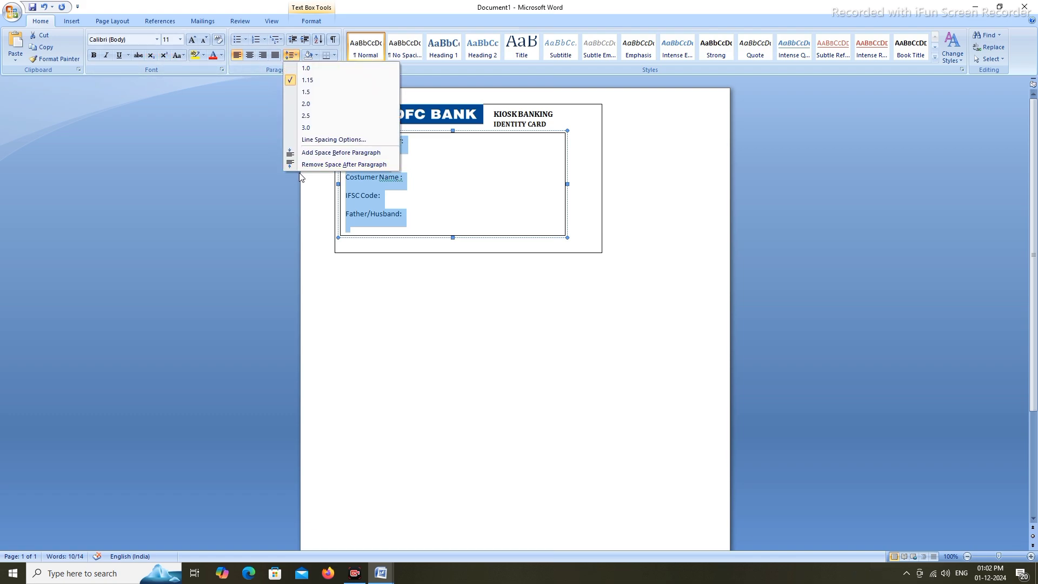
pyautogui.click(292, 164)
pyautogui.click(609, 197)
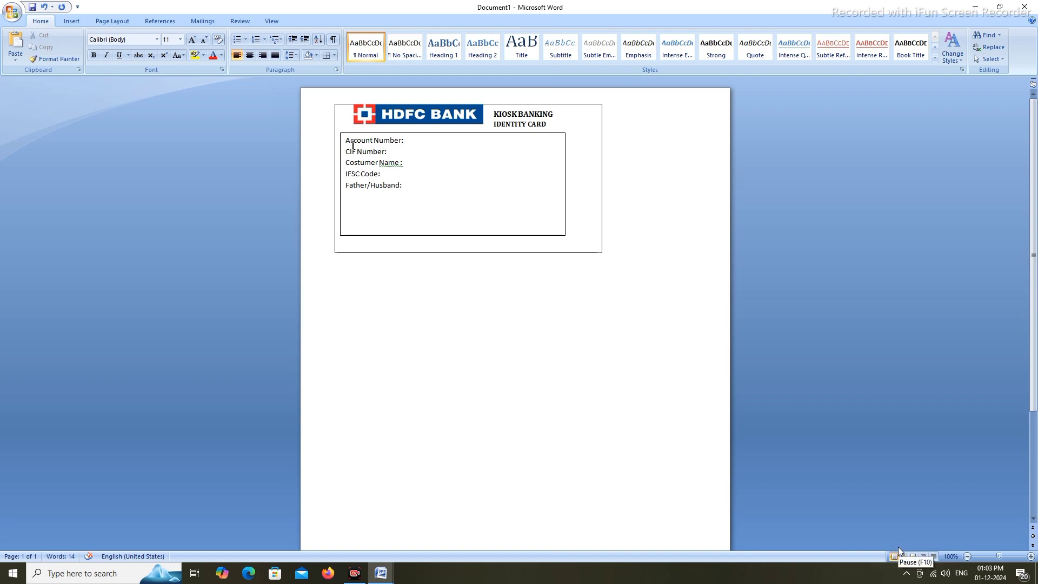
pyautogui.click(377, 208)
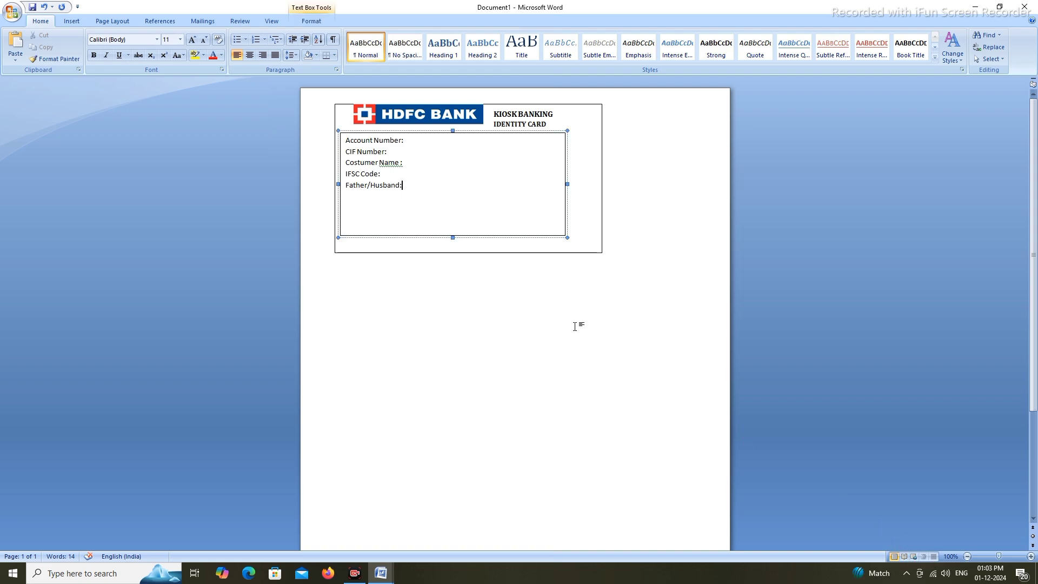
# Add 'Aadhar Number:', 'Village Name:' and 'Distric:' on new lines after Father/Husband:
pyautogui.press('Return')
pyautogui.write('Adhar')
pyautogui.press('BackSpace')
pyautogui.press('BackSpace')
pyautogui.press('BackSpace')
pyautogui.press('BackSpace')
pyautogui.press('BackSpace')
pyautogui.write('A')
pyautogui.press('BackSpace')
pyautogui.write('adhar N')
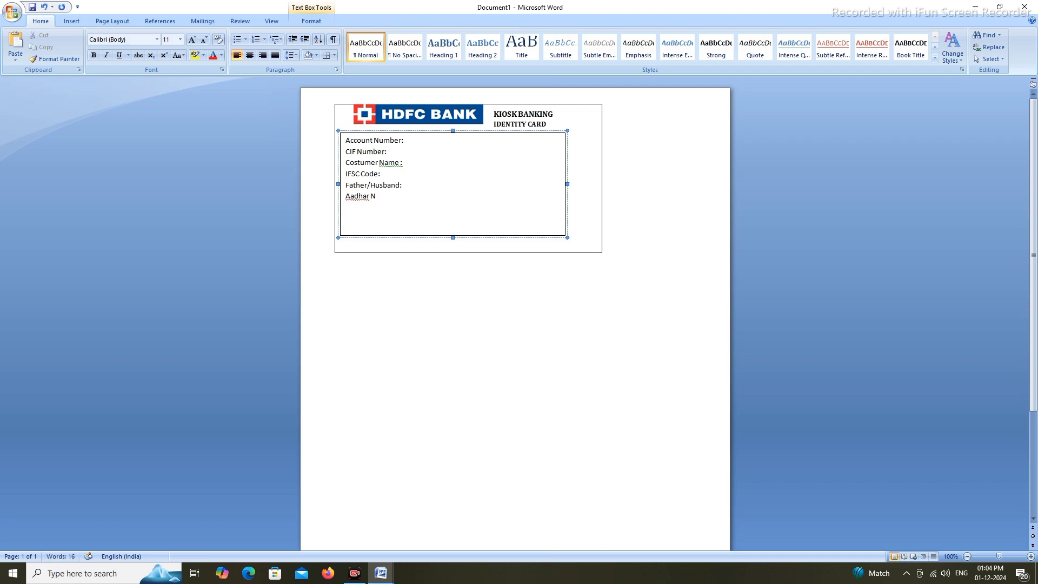
pyautogui.write('umber:')
pyautogui.press('Return')
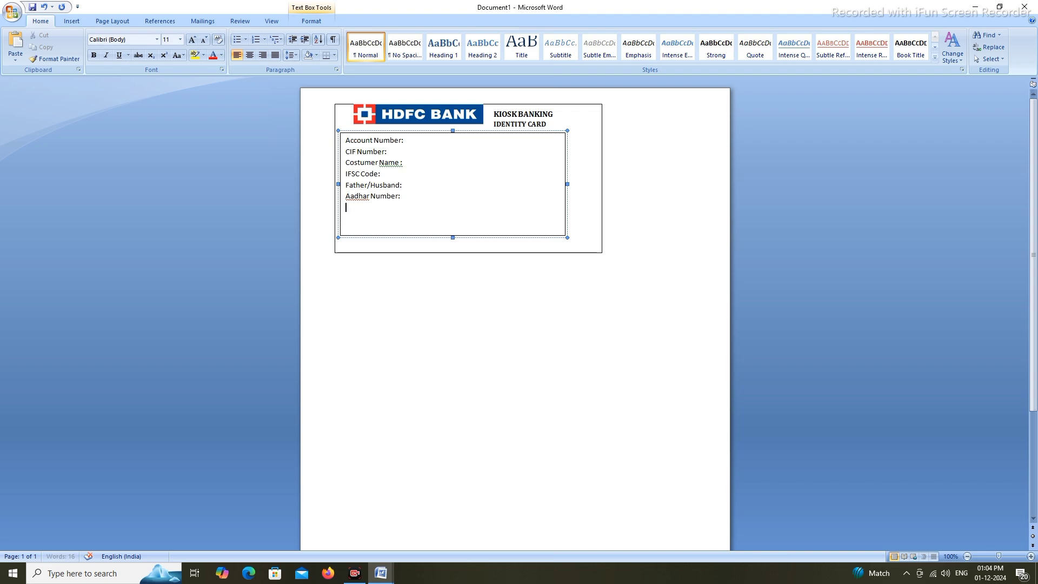
pyautogui.write('VIL')
pyautogui.press('BackSpace')
pyautogui.write('l')
pyautogui.press('BackSpace')
pyautogui.write('llage ')
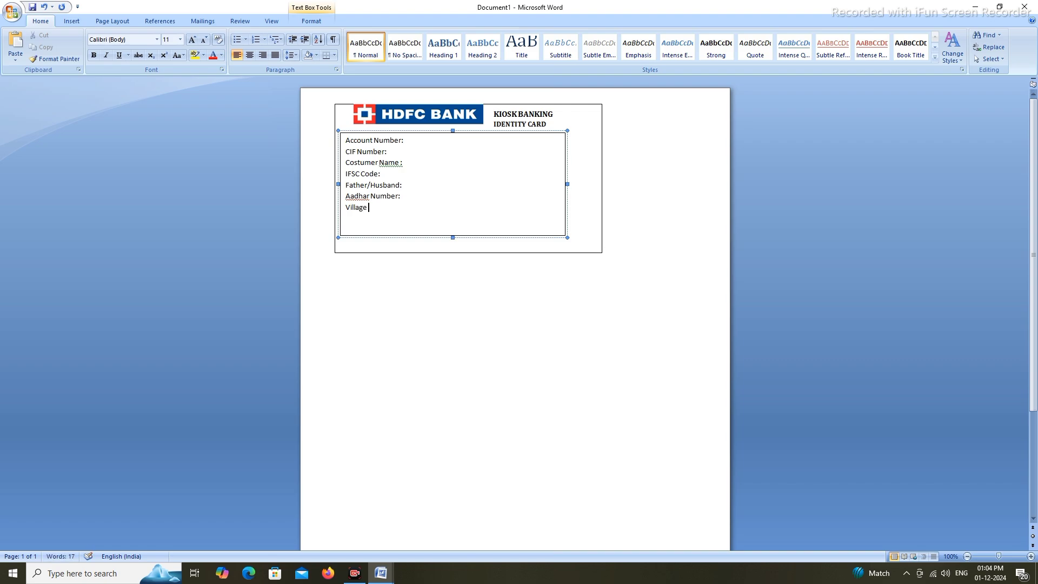
pyautogui.write('Name:')
pyautogui.press('Return')
pyautogui.write('Distric:')
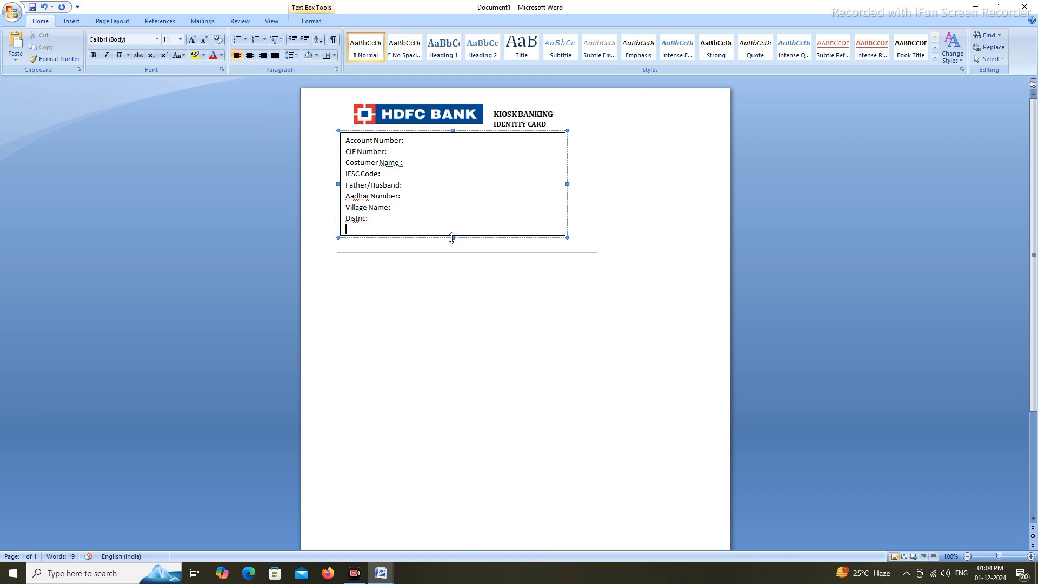
# Drag the bottom edges of the inner text box and outer card down to make both taller
pyautogui.moveTo(453, 238); pyautogui.dragTo(453, 252)
pyautogui.click(427, 231)
pyautogui.click(576, 252)
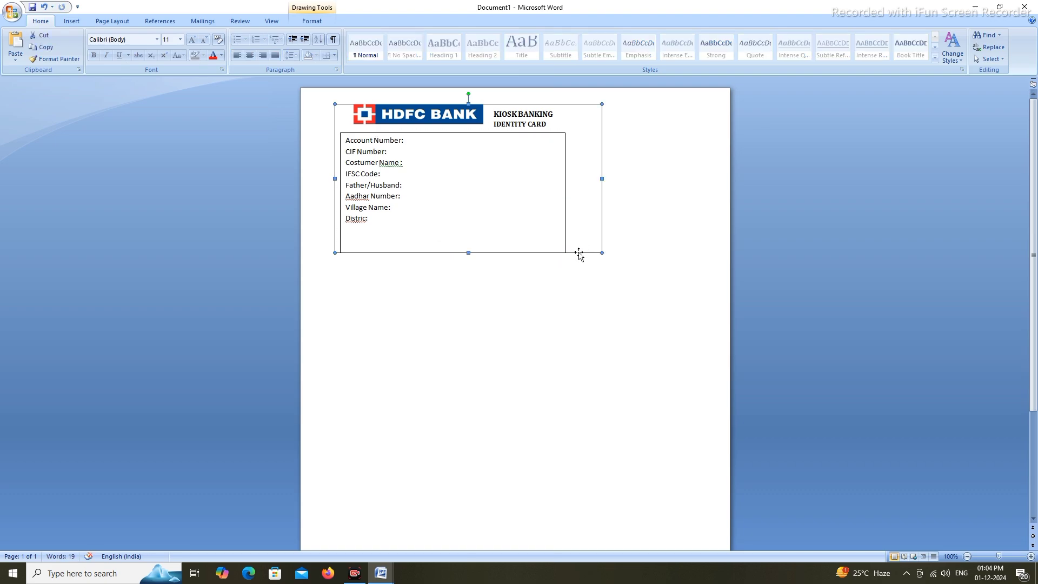
pyautogui.moveTo(468, 252)
pyautogui.mouseDown()
pyautogui.moveTo(471, 273)
pyautogui.moveTo(454, 265)
pyautogui.mouseUp()
pyautogui.click(457, 236)
pyautogui.click(395, 222)
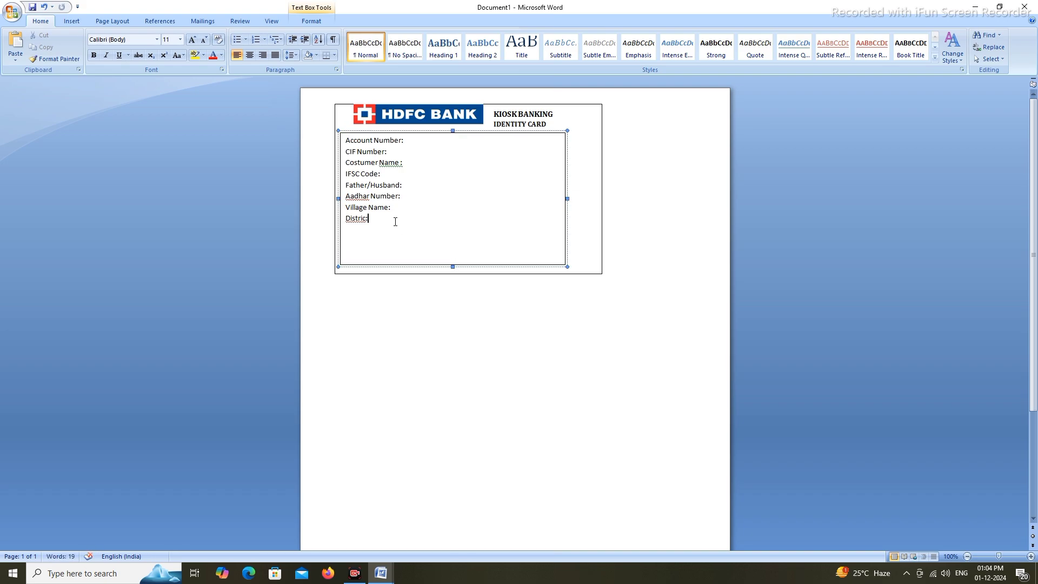
# Add 'Pin Code:', 'BC Name:' and 'BC Location:' lines below Distric:
pyautogui.press('Return')
pyautogui.write('Pin Code:')
pyautogui.press('Return')
pyautogui.write('BC Name:')
pyautogui.press('Return')
pyautogui.write('BC Location:')
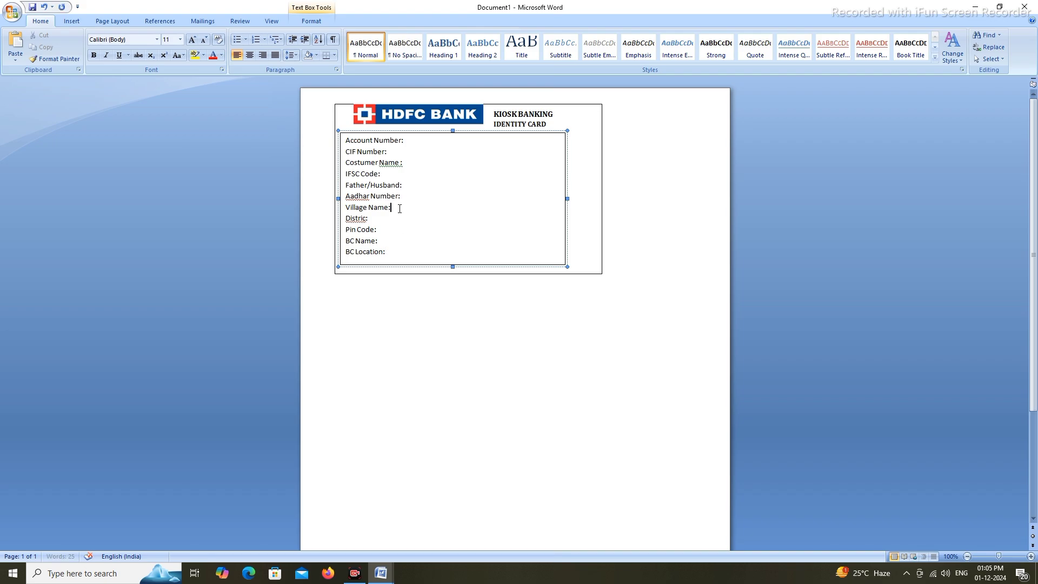
pyautogui.click(399, 211)
pyautogui.press('Return')
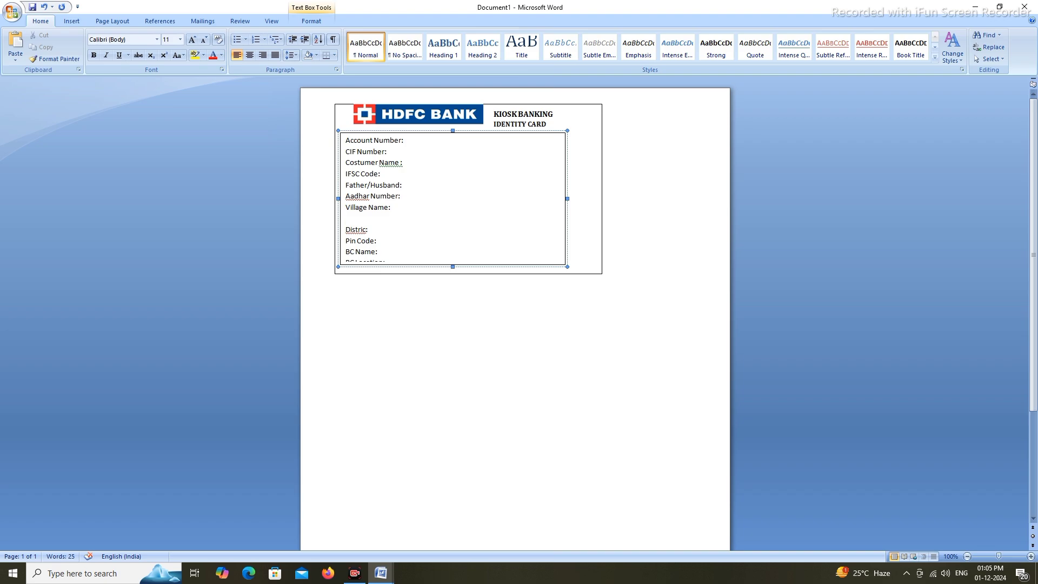
pyautogui.click(44, 7)
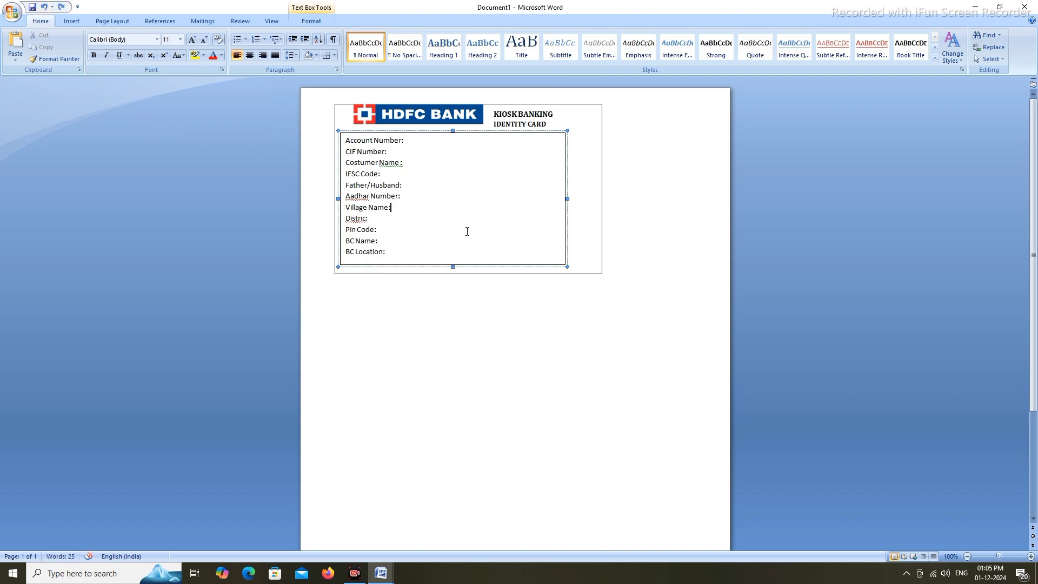
# Make all eleven labels bold Cambria, then pull the text box's bottom edge up to fit
pyautogui.moveTo(346, 140); pyautogui.dragTo(405, 249)
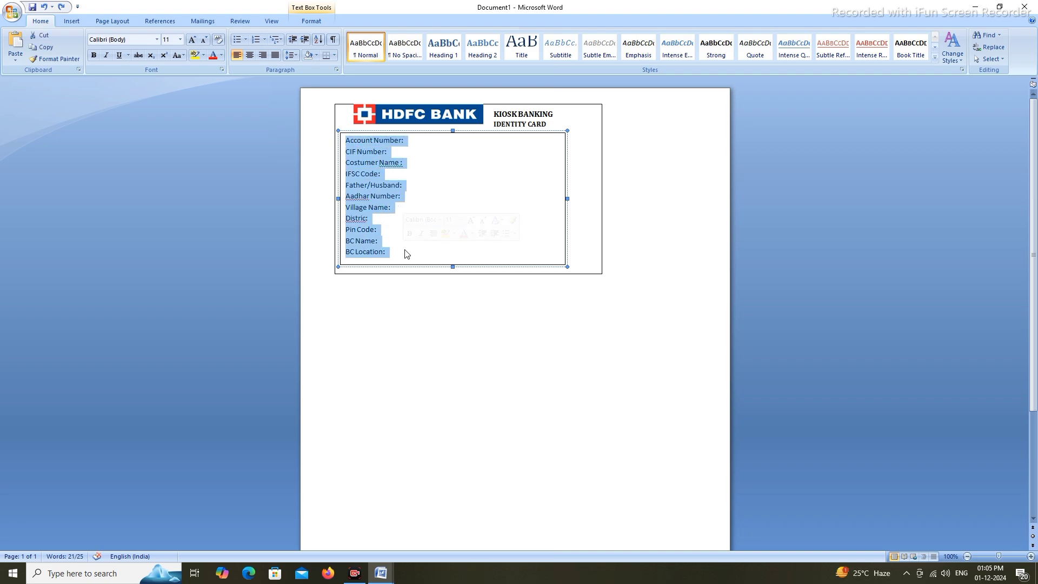
pyautogui.click(95, 56)
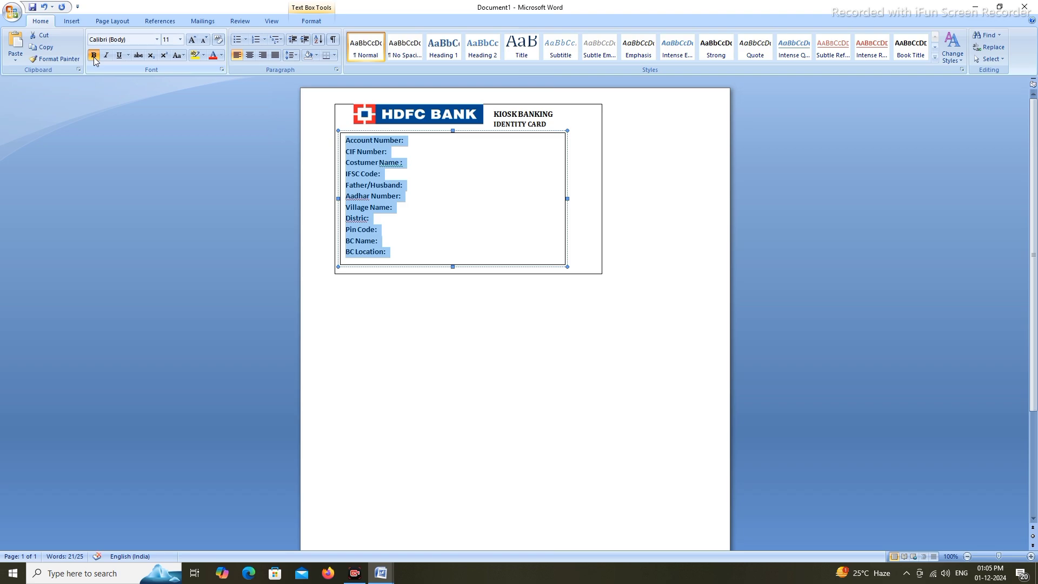
pyautogui.click(157, 40)
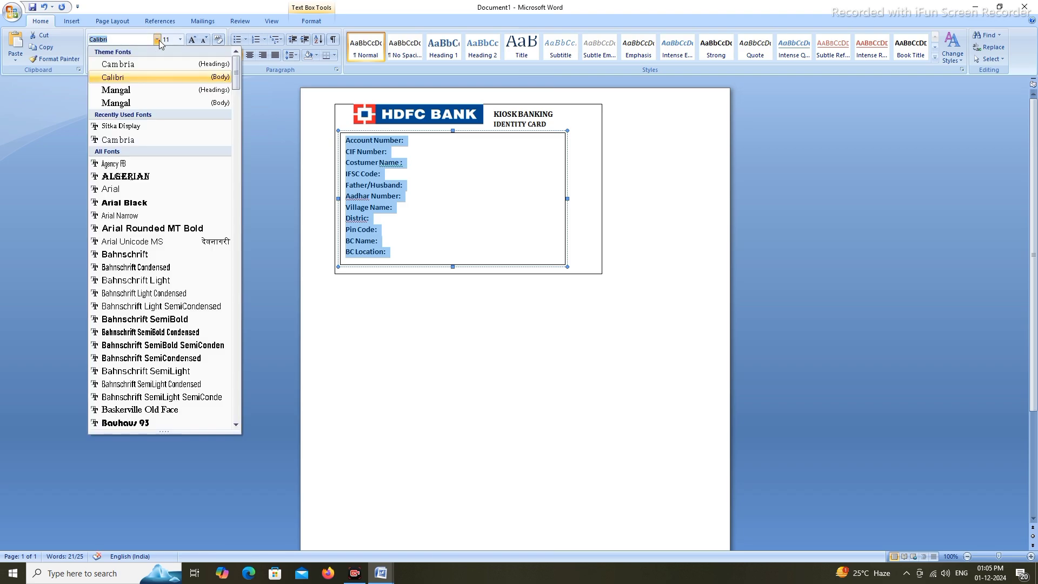
pyautogui.click(141, 64)
pyautogui.click(481, 246)
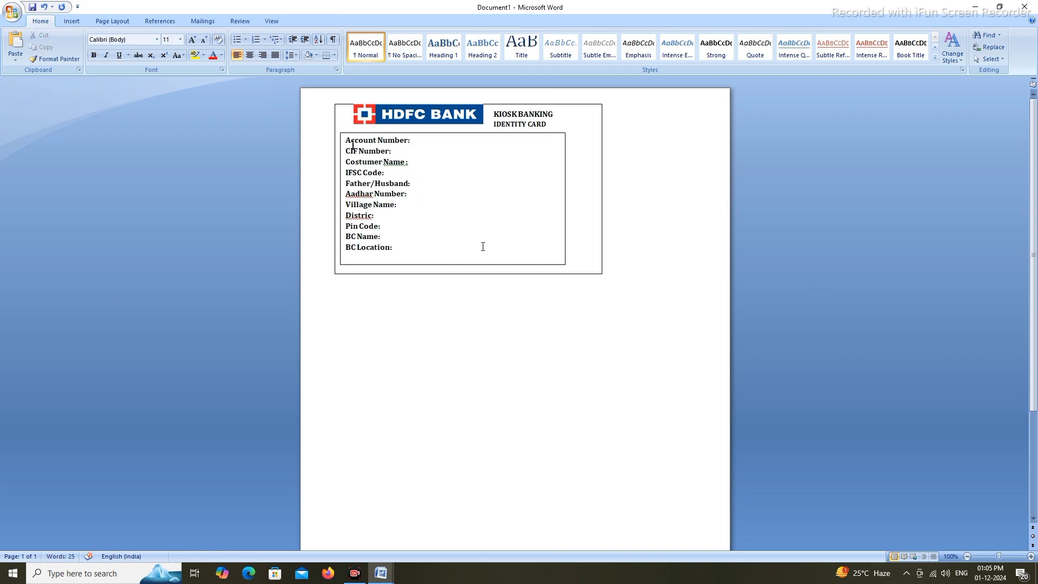
pyautogui.moveTo(453, 267); pyautogui.dragTo(453, 257)
pyautogui.click(459, 260)
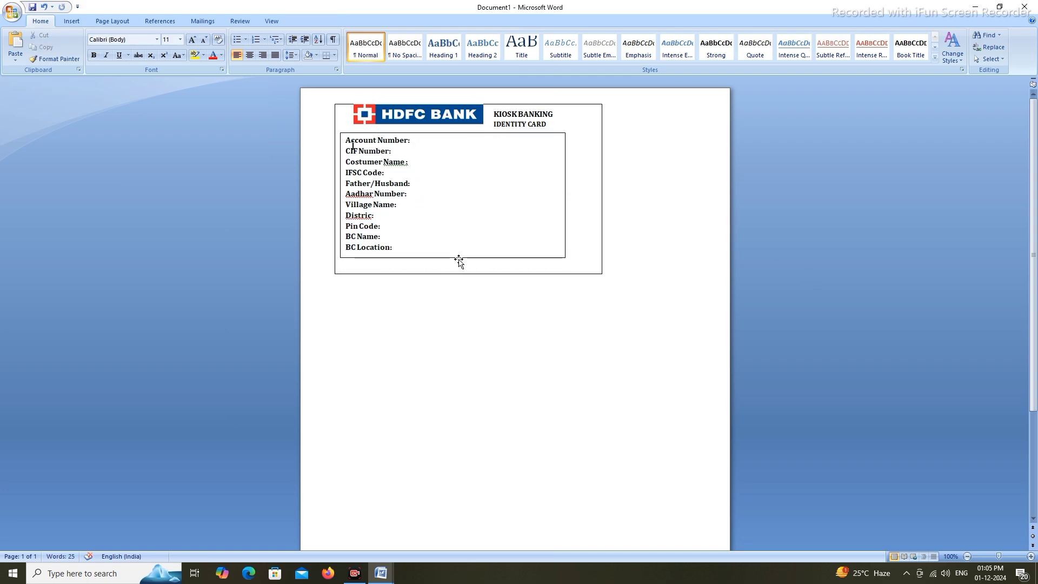
# Set the inner labels text box to No Outline, leaving the outer card border unchanged
pyautogui.click(312, 21)
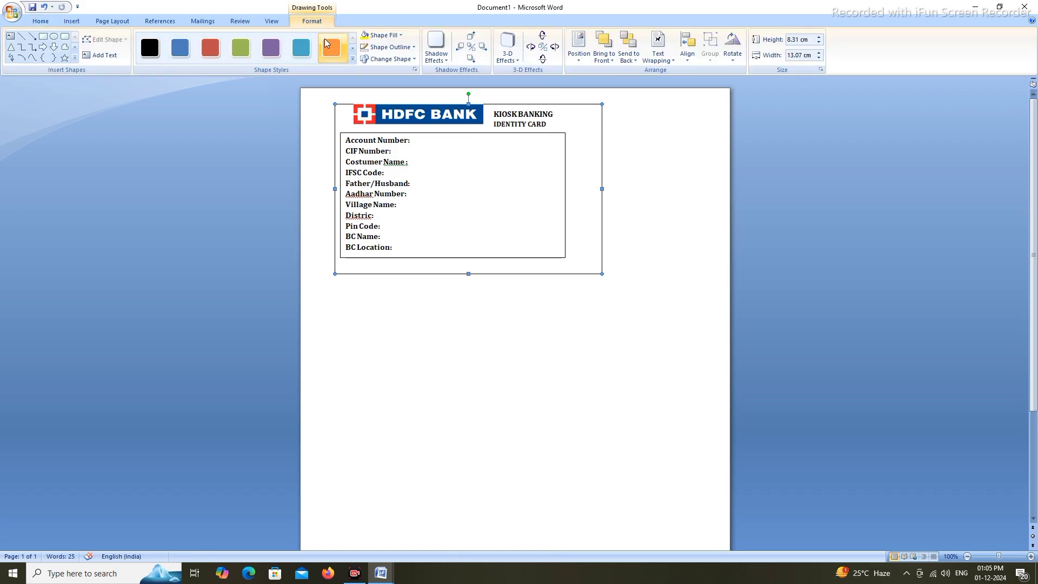
pyautogui.click(400, 50)
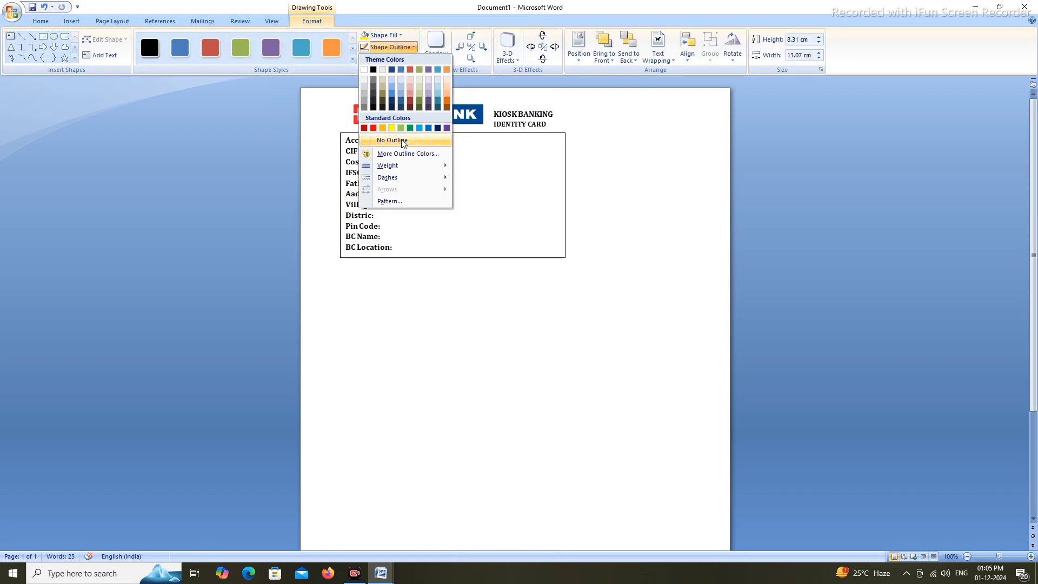
pyautogui.click(225, 189)
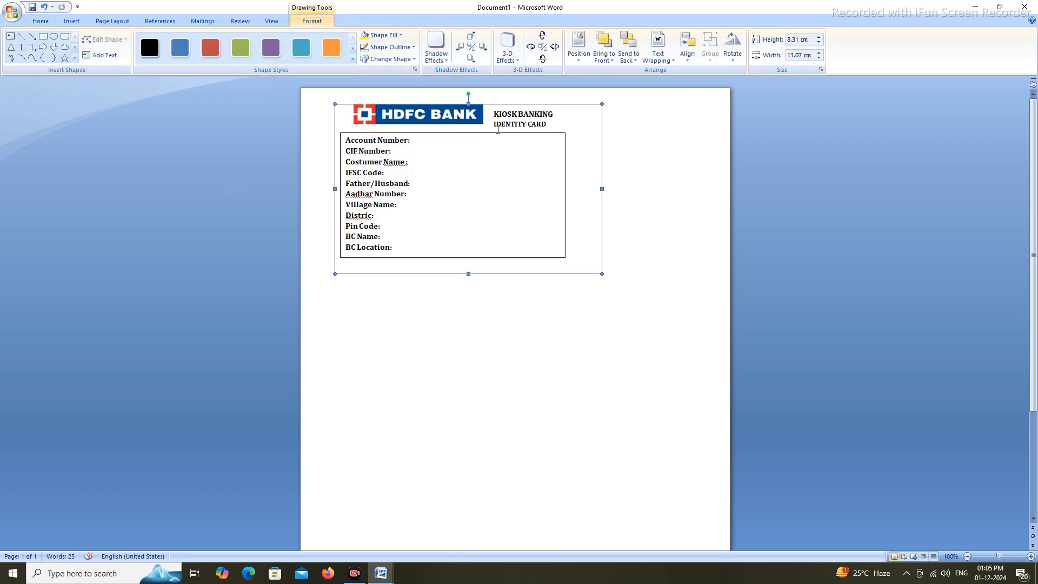
pyautogui.click(484, 133)
pyautogui.click(311, 21)
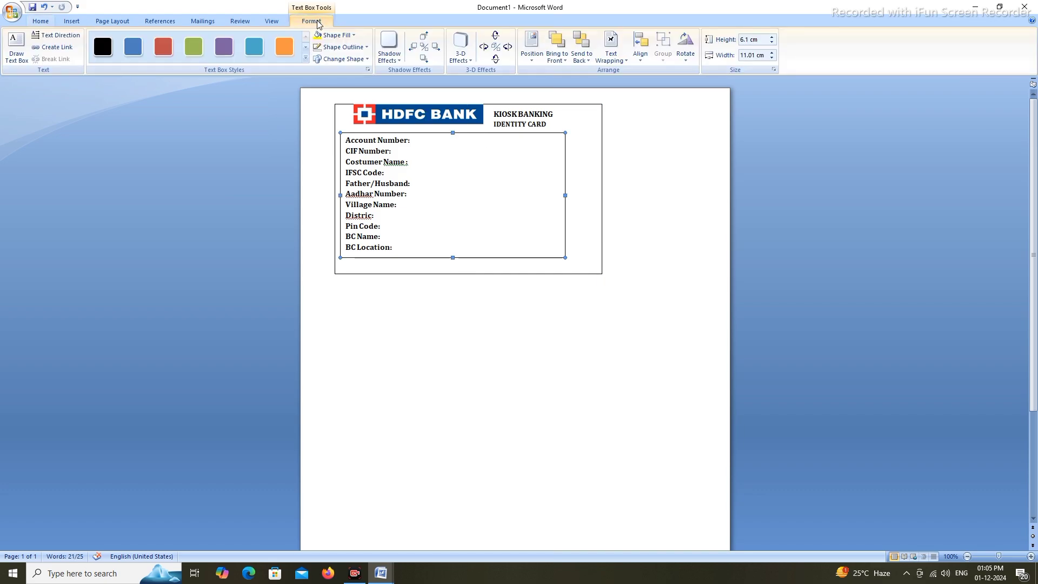
pyautogui.click(366, 47)
pyautogui.click(345, 140)
pyautogui.click(787, 235)
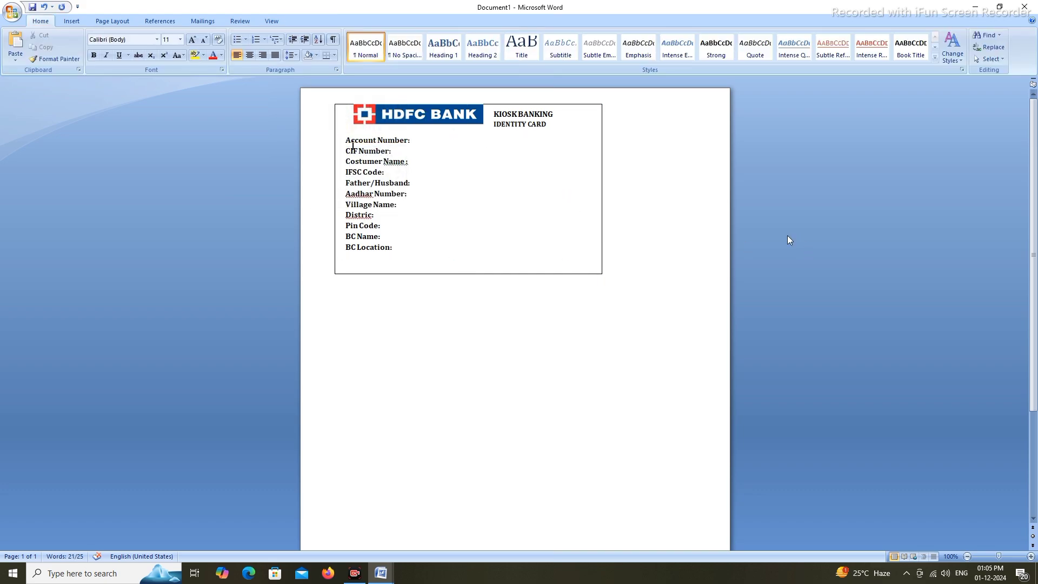
pyautogui.click(468, 233)
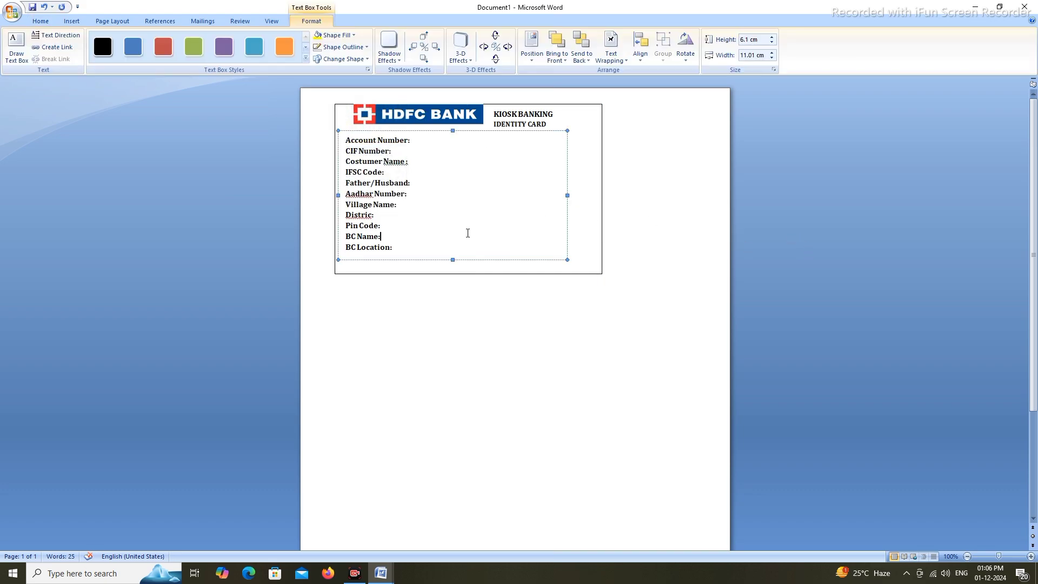
pyautogui.click(460, 263)
# Pull the outer card's bottom edge up to just below the BC Location line
pyautogui.click(469, 273)
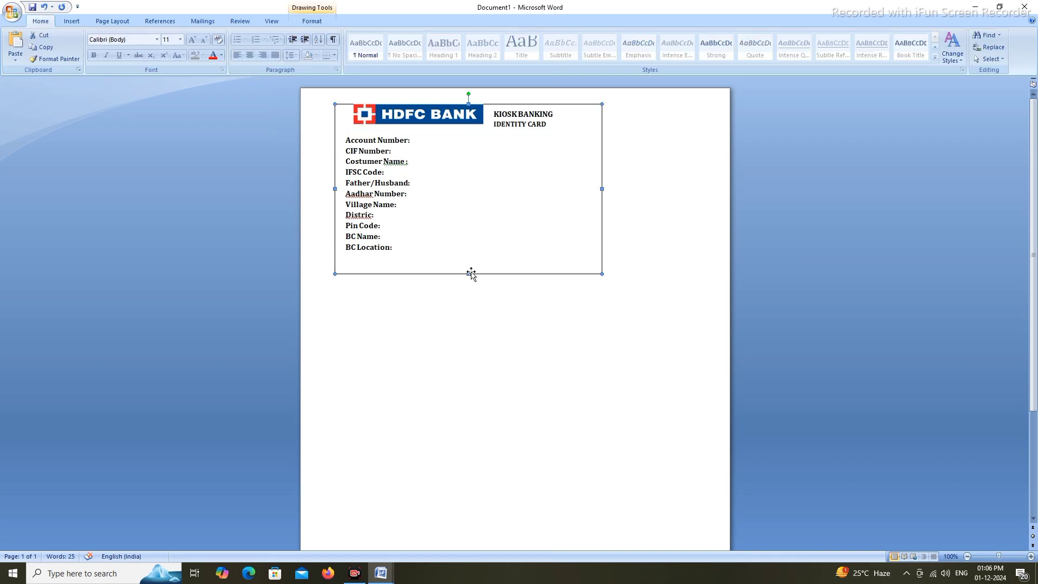
pyautogui.moveTo(469, 274); pyautogui.dragTo(468, 260)
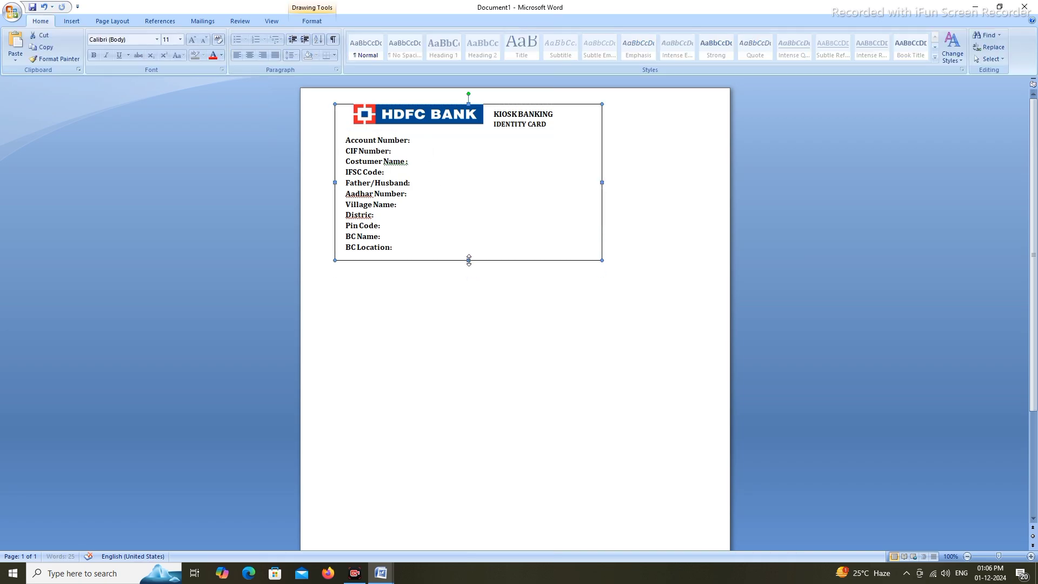
pyautogui.click(826, 201)
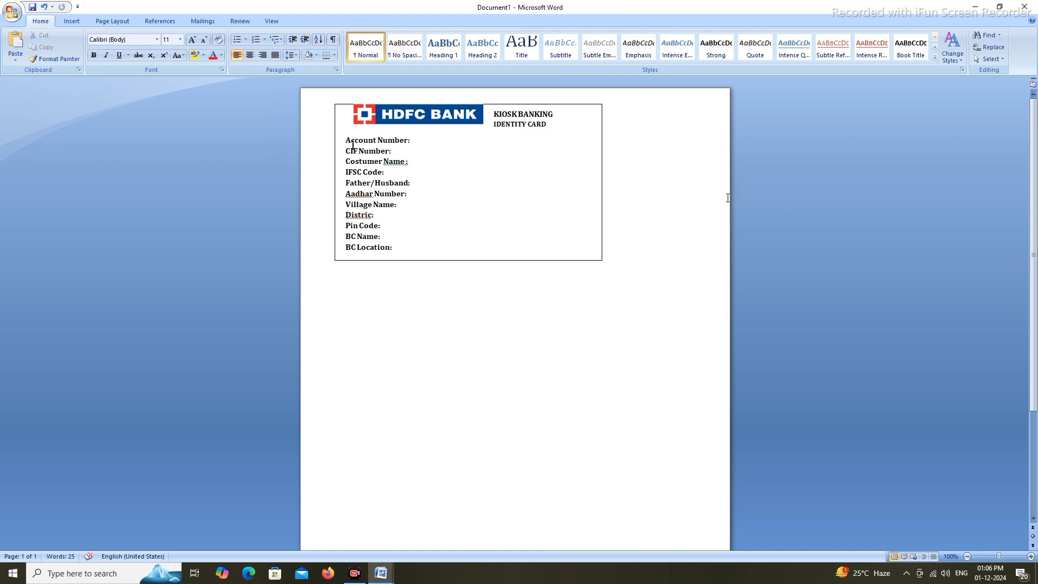
pyautogui.click(418, 142)
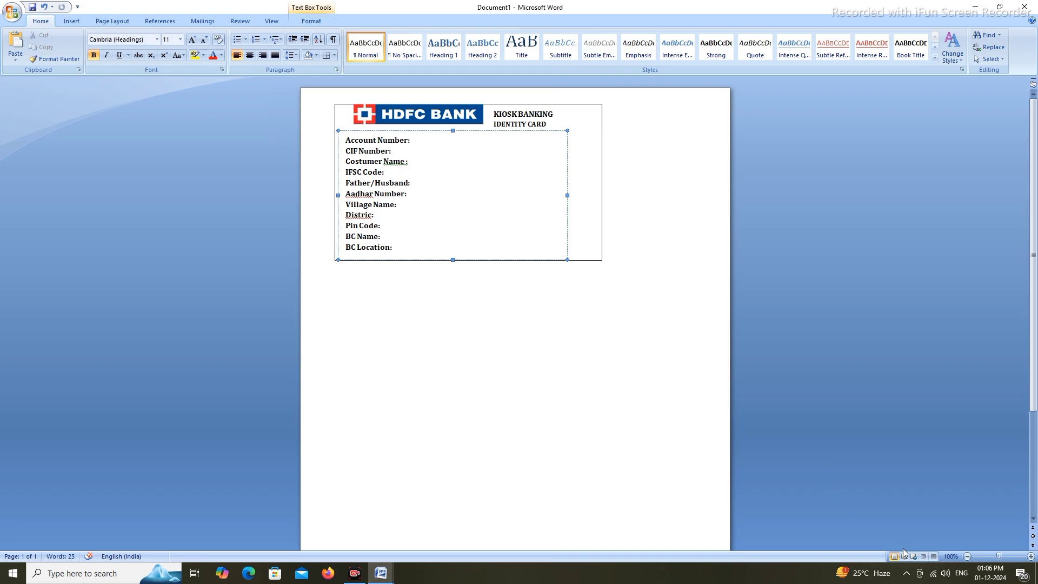
# Tab after Account Number and CIF Number and type the account and CIF number values
pyautogui.hotkey('ctrl', 'z')
pyautogui.press('Tab')
pyautogui.press('Tab')
pyautogui.click(409, 150)
pyautogui.press('Tab')
pyautogui.press('Tab')
pyautogui.press('Tab')
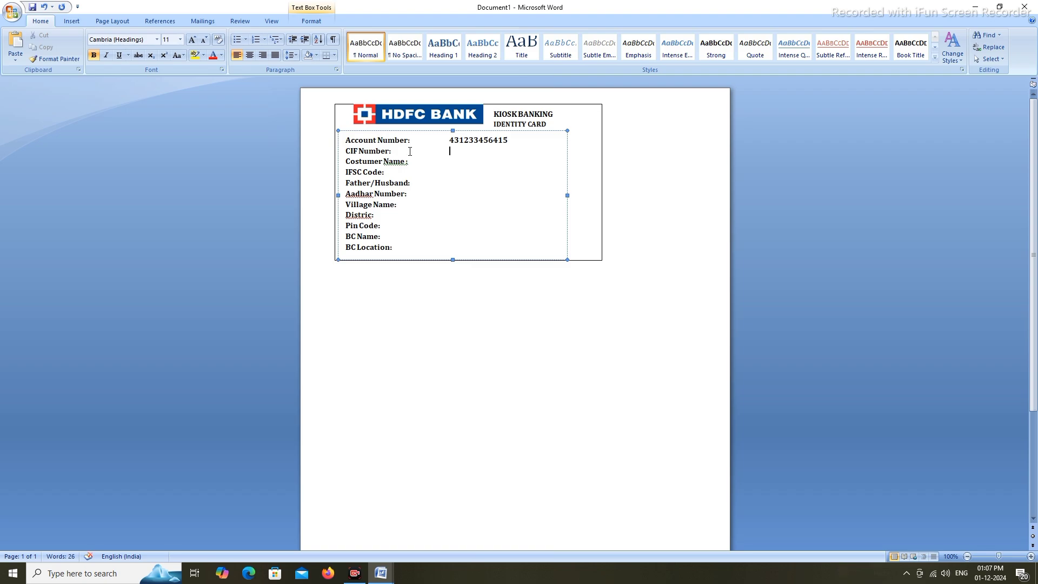
pyautogui.press('Tab')
# Undo the CIF number and account number entries
pyautogui.click(46, 8)
pyautogui.click(45, 7)
pyautogui.click(46, 8)
pyautogui.click(46, 7)
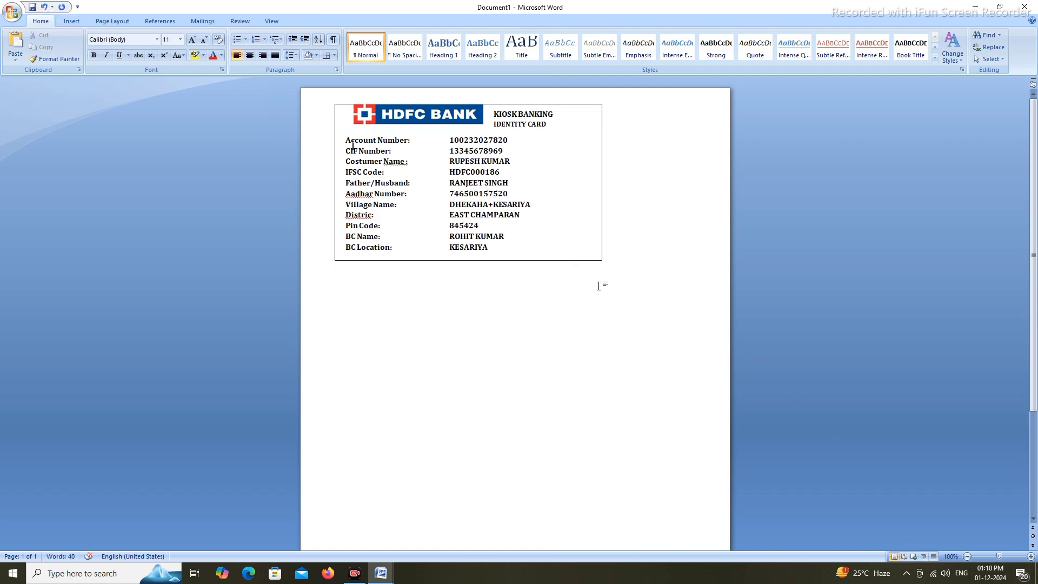
# Fix the Village Name value with a PO+ prefix and commas after the village and district names
pyautogui.click(567, 204)
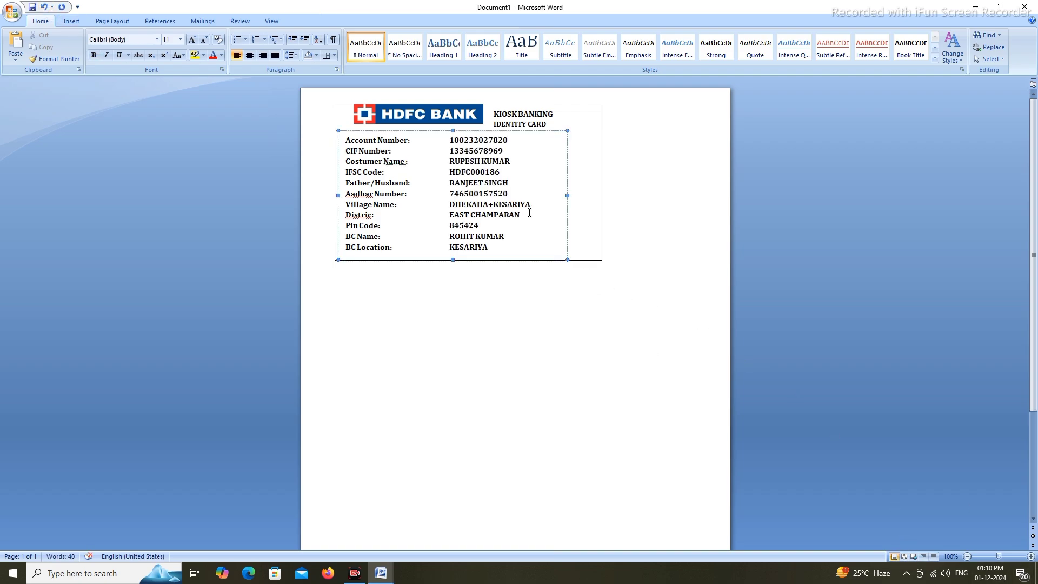
pyautogui.click(575, 216)
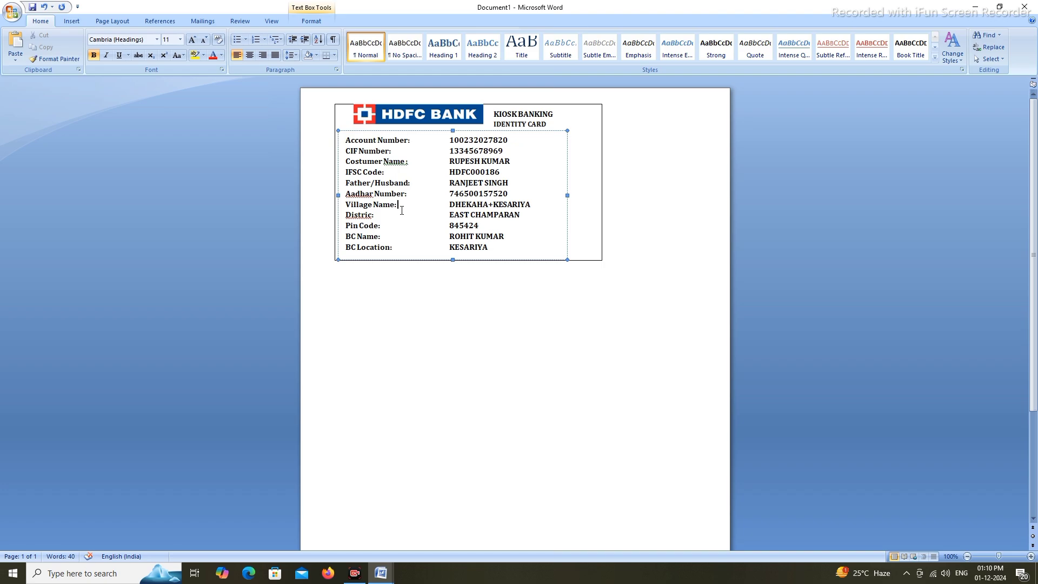
pyautogui.click(492, 205)
pyautogui.press('Delete')
pyautogui.write('PO+')
pyautogui.click(490, 205)
pyautogui.write(',')
pyautogui.click(732, 231)
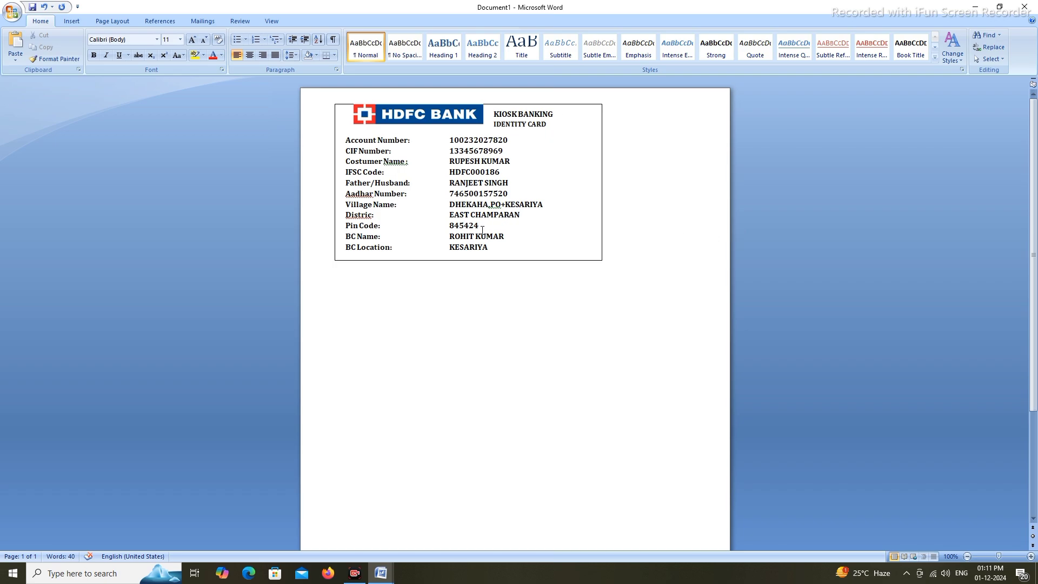
pyautogui.click(527, 215)
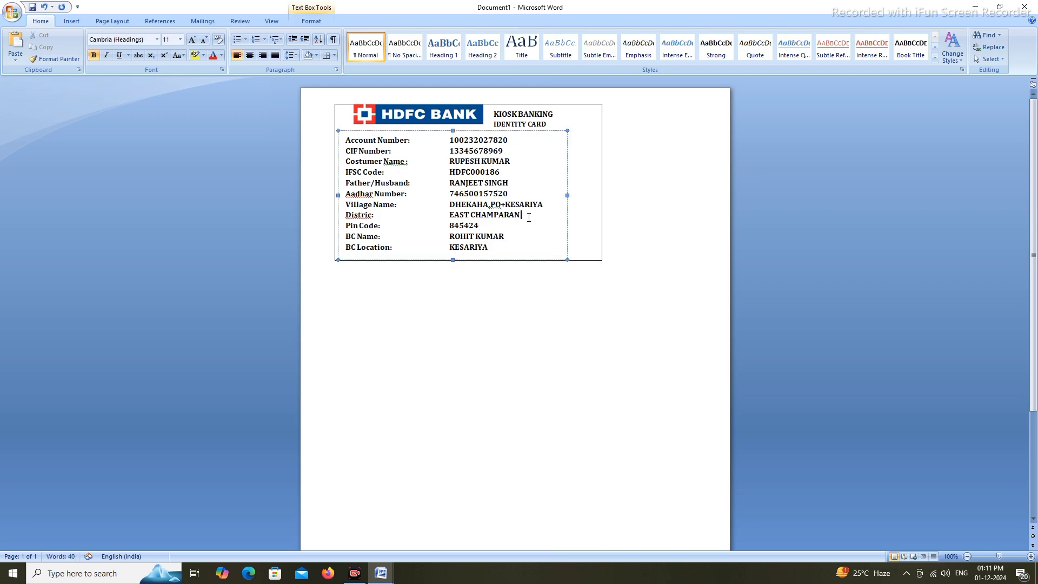
pyautogui.write(',')
pyautogui.click(738, 215)
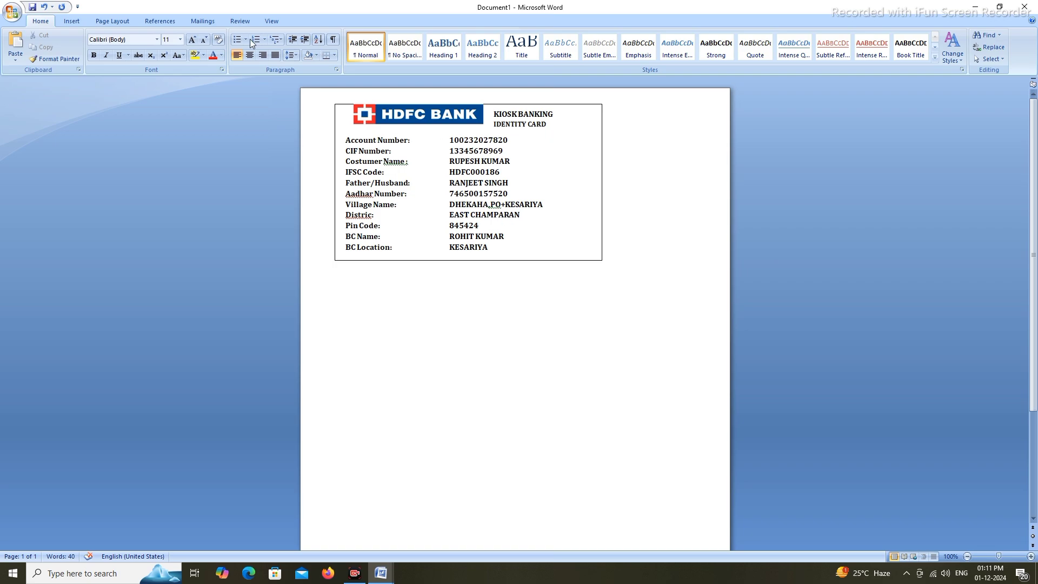
# Draw a rectangle photo box on the card's right side
pyautogui.click(72, 22)
pyautogui.click(164, 61)
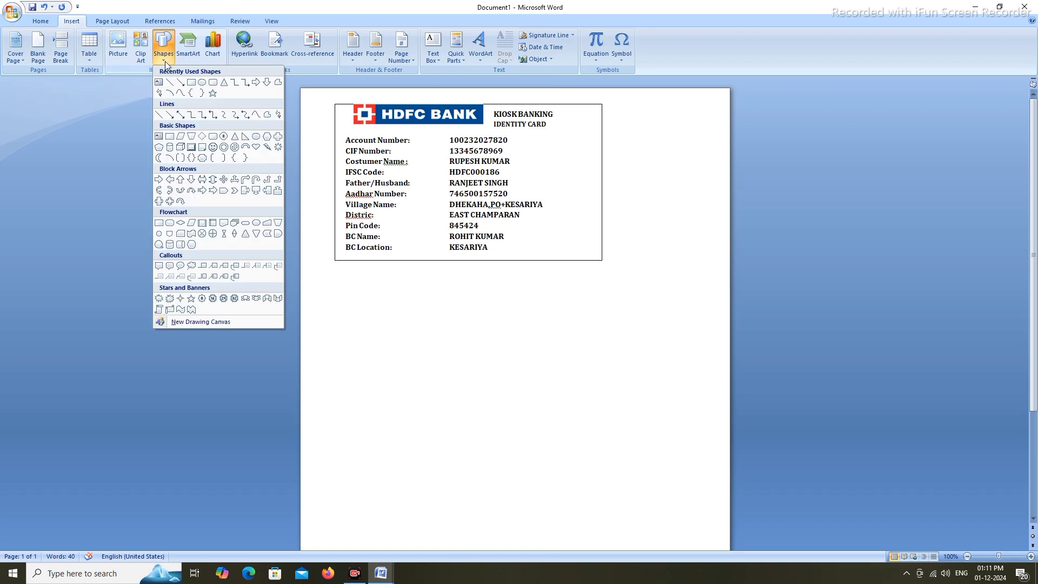
pyautogui.click(191, 83)
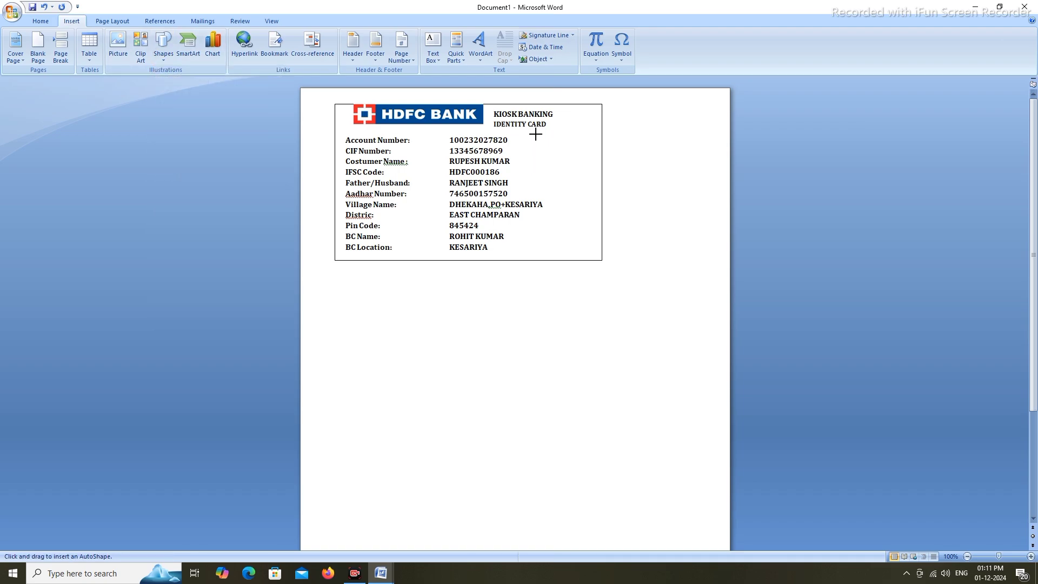
pyautogui.moveTo(535, 134)
pyautogui.mouseDown()
pyautogui.moveTo(545, 161)
pyautogui.moveTo(590, 199)
pyautogui.mouseUp()
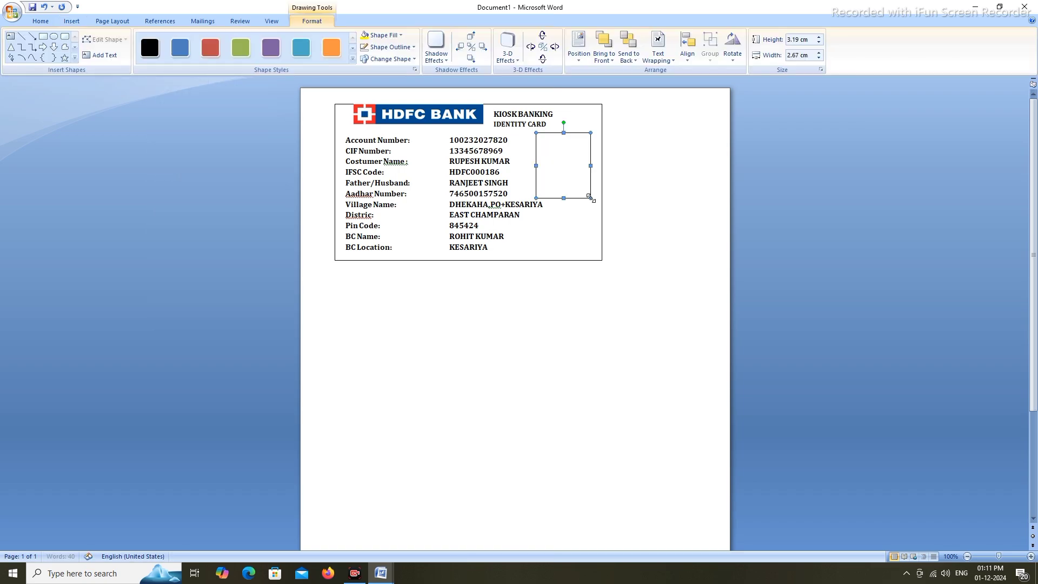
# Fill the box with the orange-clothed cartoon man picture from Downloads
pyautogui.click(395, 37)
pyautogui.click(386, 155)
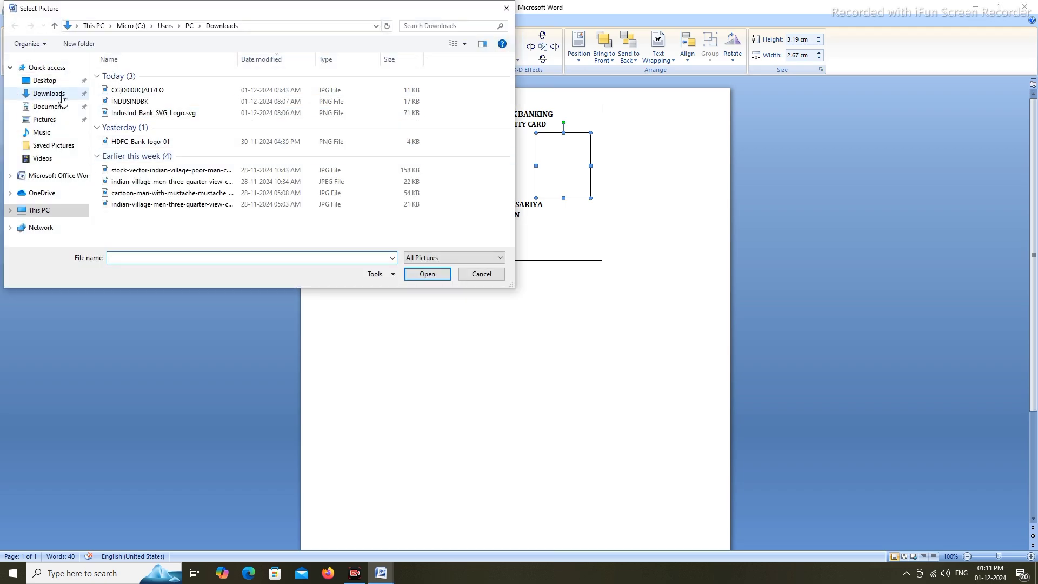
pyautogui.click(62, 97)
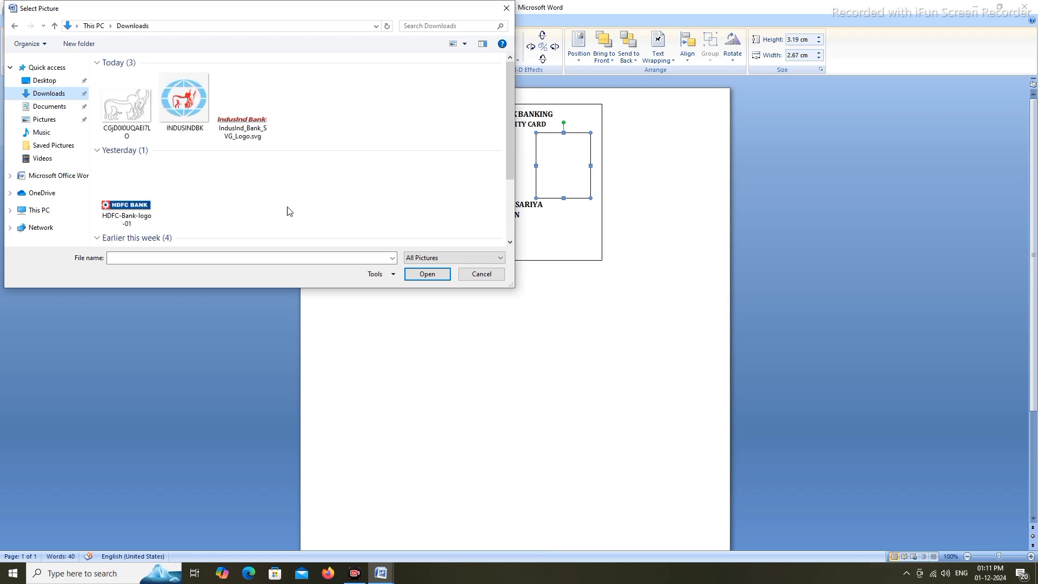
pyautogui.scroll(-2, 289, 211)
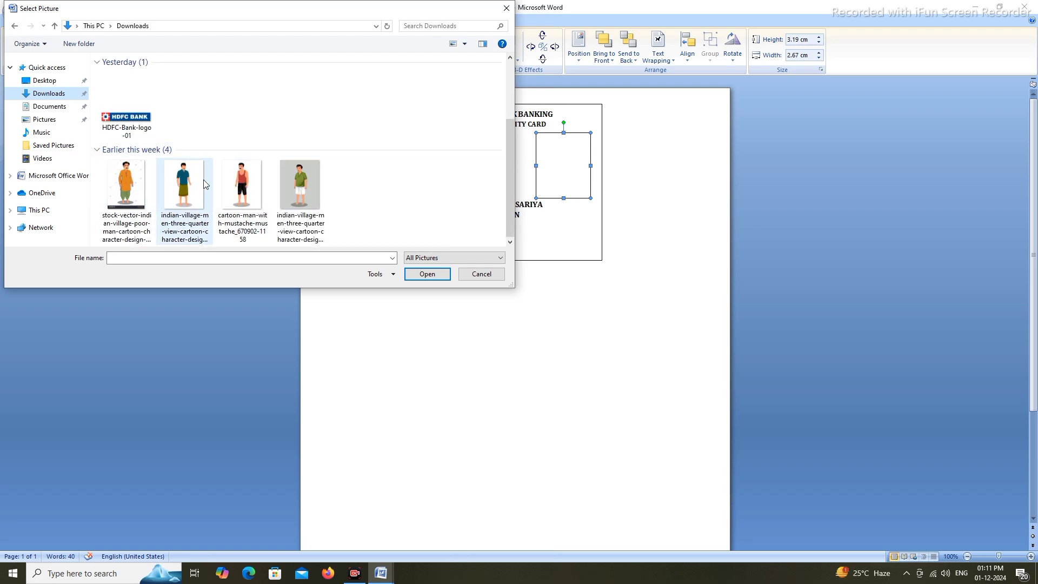
pyautogui.scroll(2, 169, 187)
pyautogui.scroll(-2, 169, 187)
pyautogui.click(139, 190)
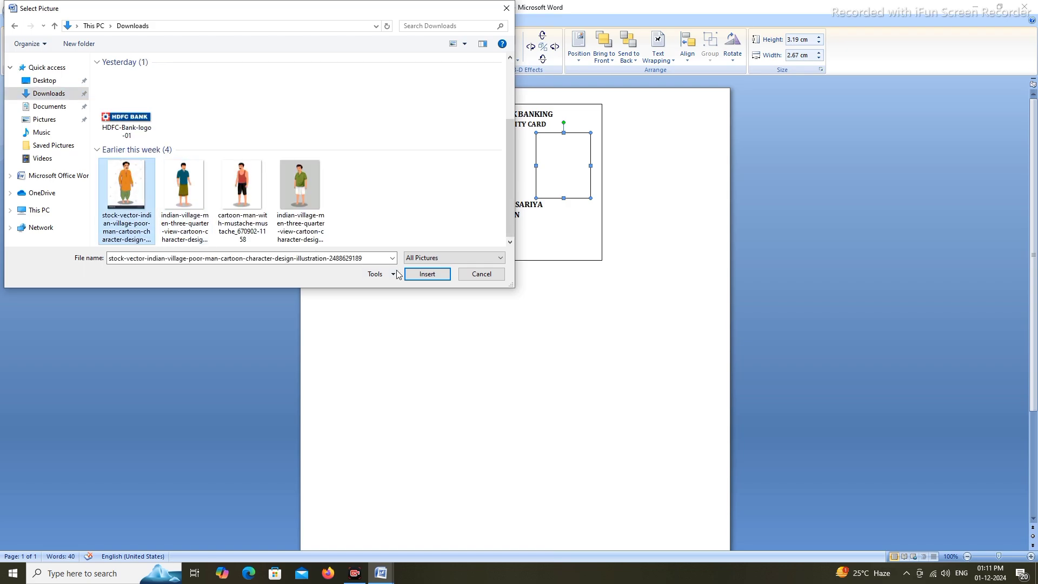
pyautogui.click(425, 274)
pyautogui.click(673, 193)
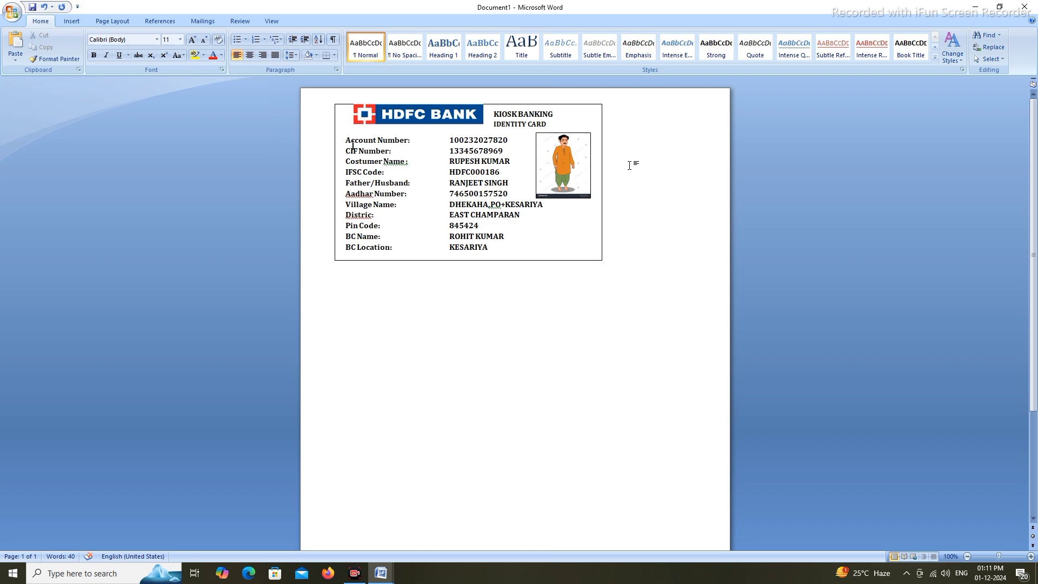
# Undo the cartoon picture fill to empty the box, then shift the HDFC BANK logo slightly down and left
pyautogui.click(49, 8)
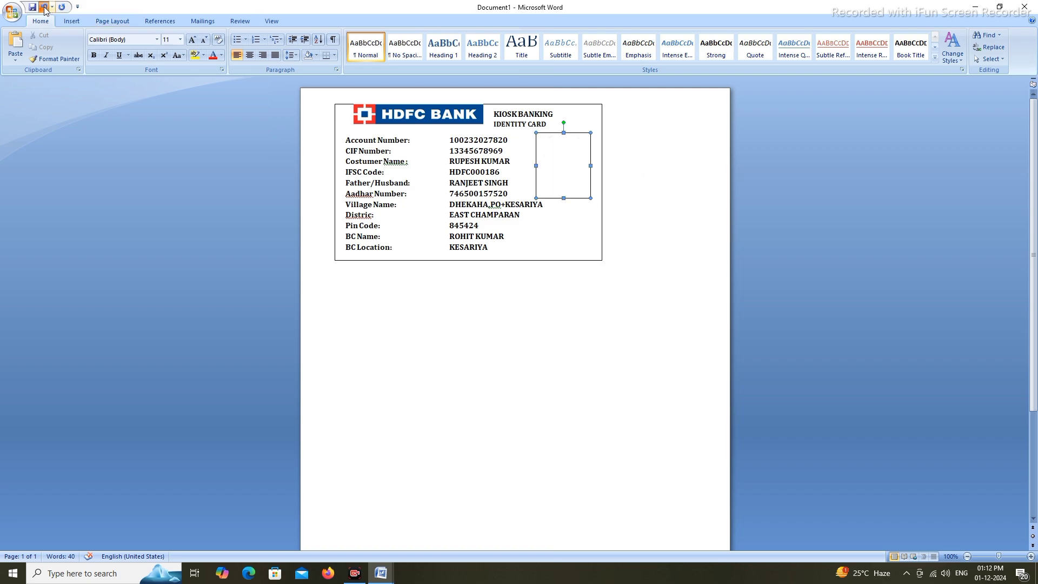
pyautogui.click(713, 209)
pyautogui.moveTo(430, 115); pyautogui.dragTo(430, 118)
pyautogui.click(926, 199)
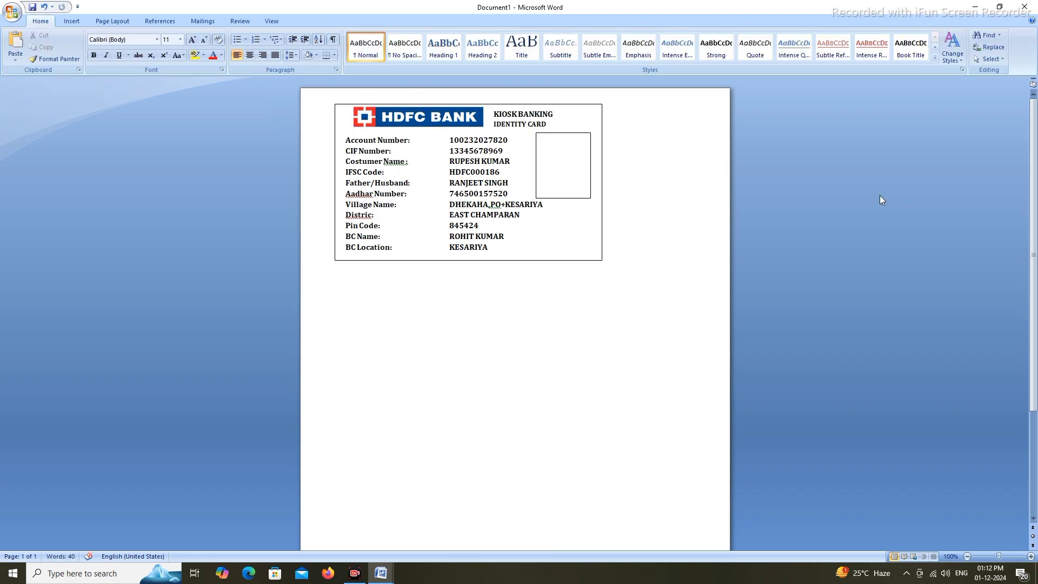
pyautogui.click(445, 119)
pyautogui.moveTo(445, 119); pyautogui.dragTo(439, 119)
pyautogui.click(879, 221)
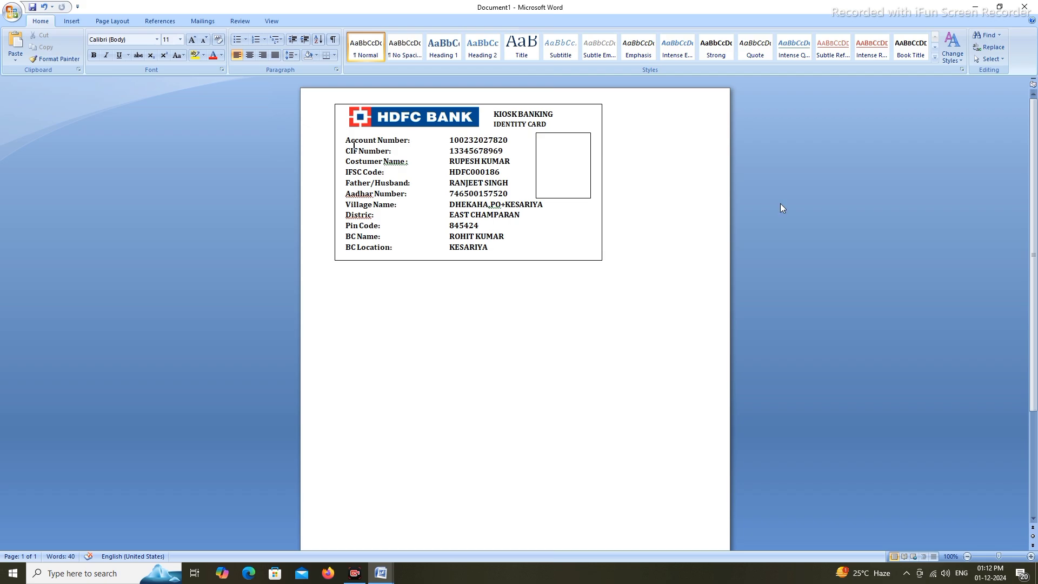
pyautogui.click(10, 12)
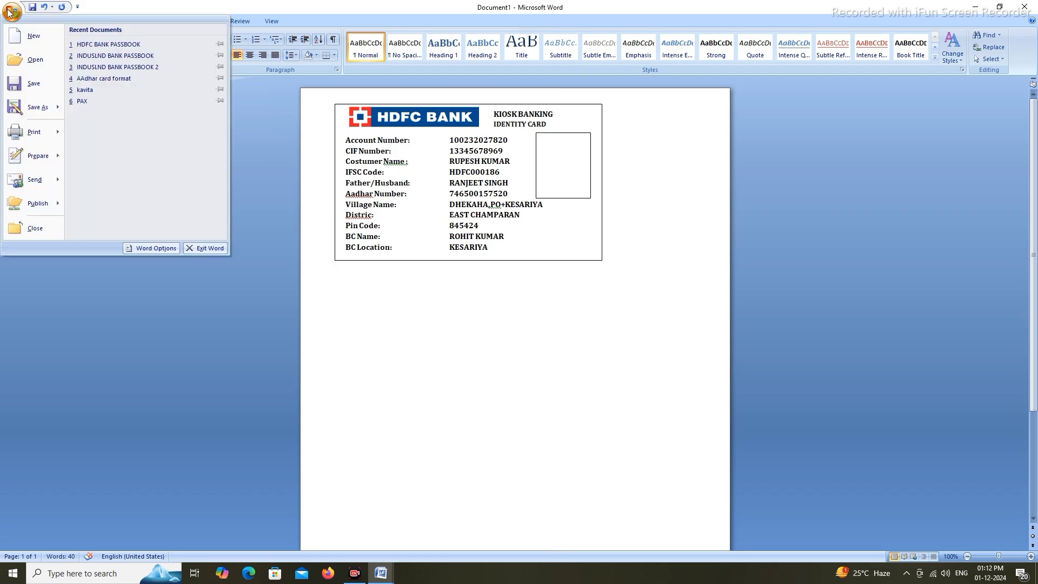
pyautogui.moveTo(60, 130)
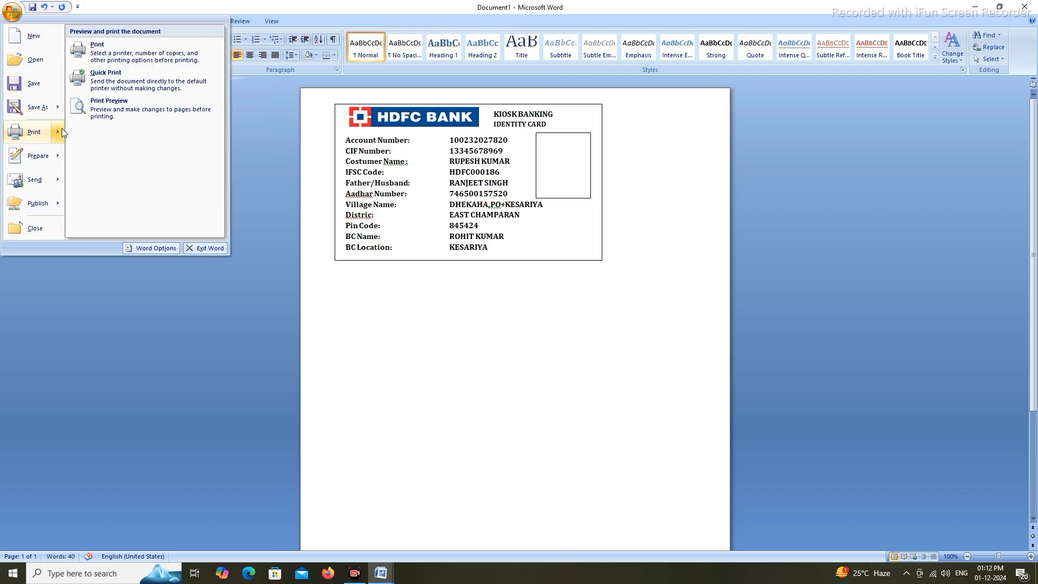
pyautogui.click(108, 104)
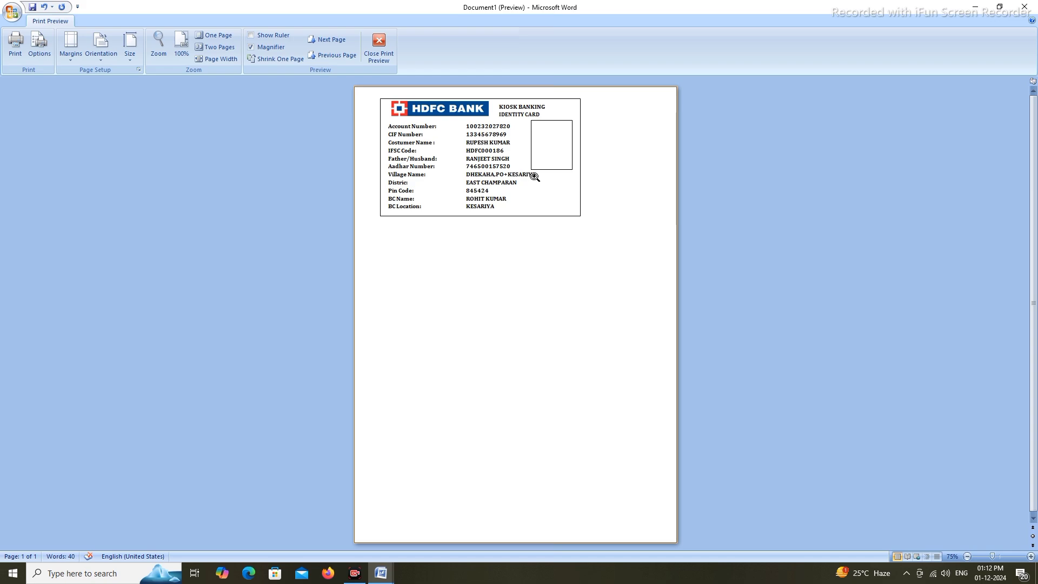
pyautogui.click(382, 40)
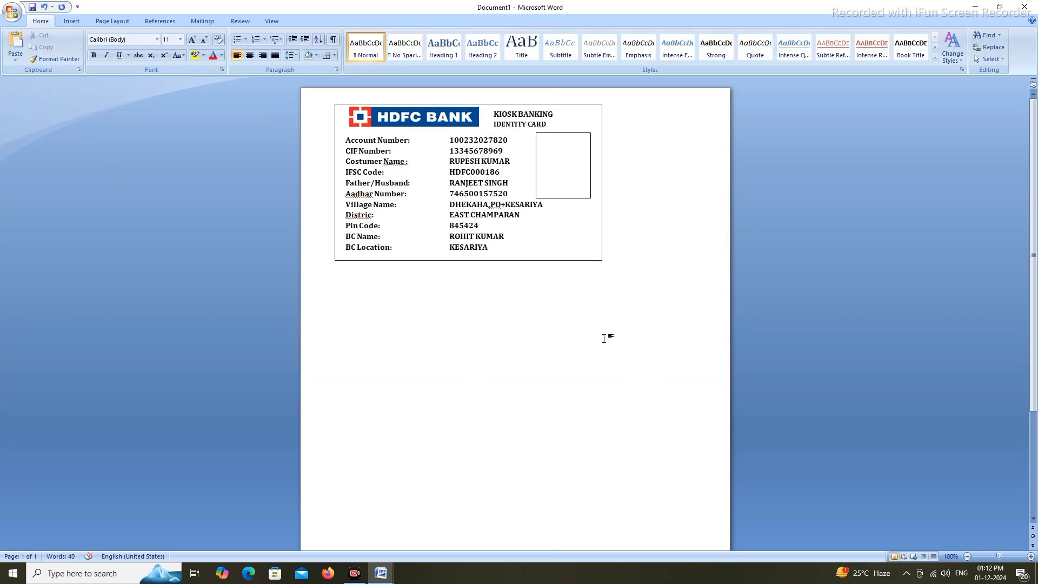
pyautogui.click(545, 233)
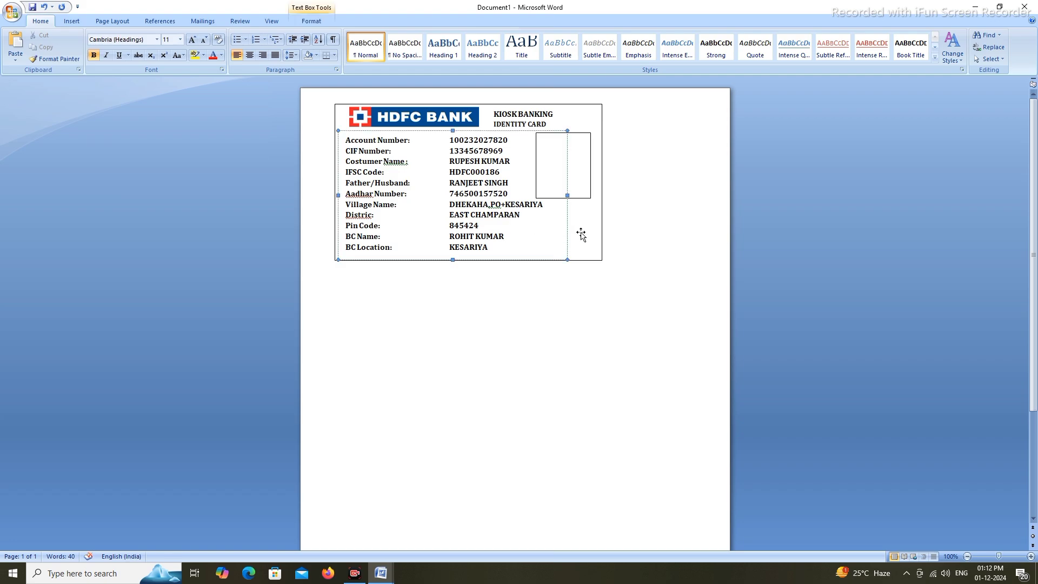
pyautogui.click(781, 278)
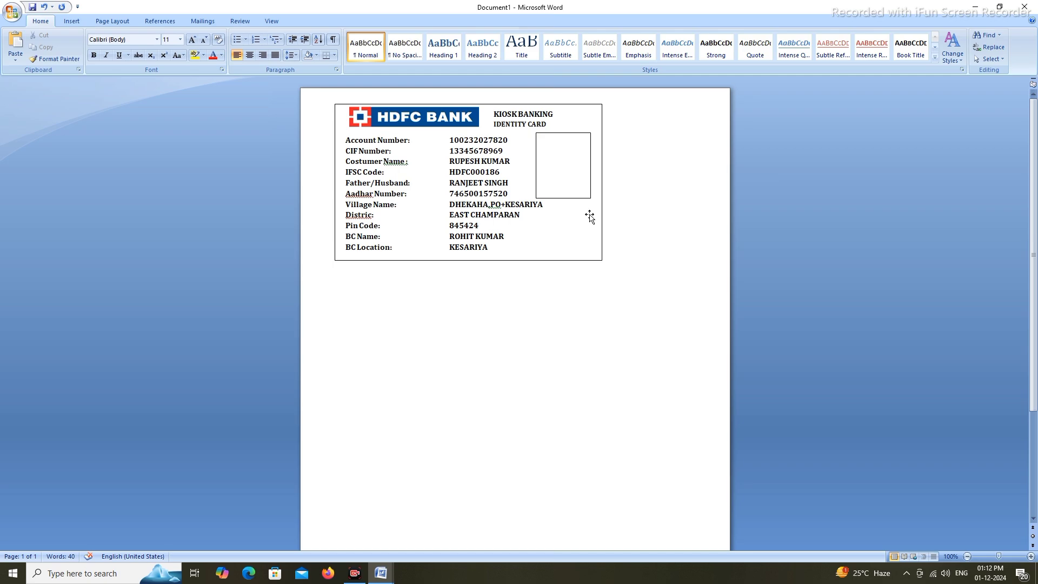
pyautogui.click(589, 217)
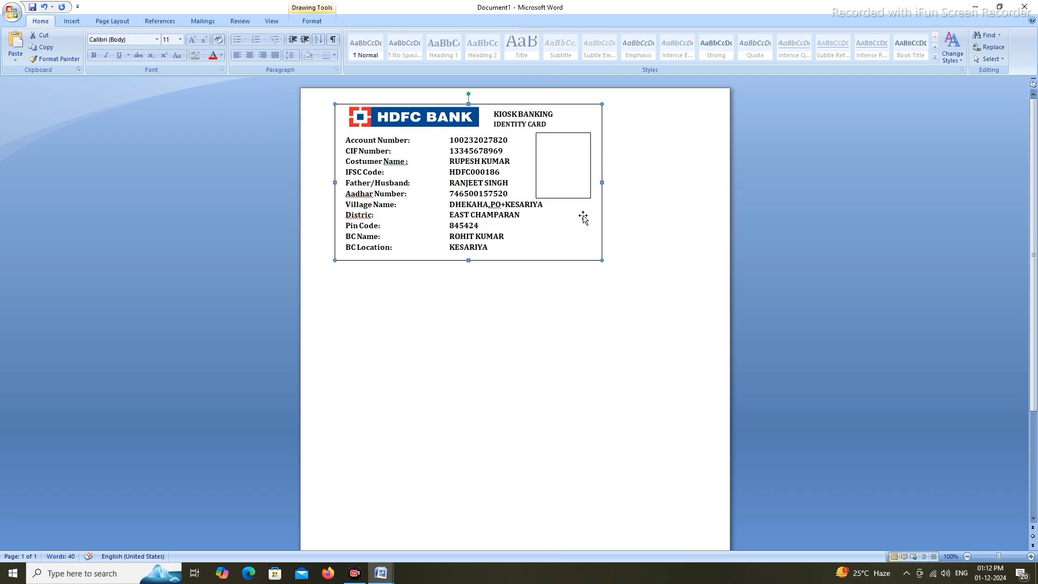
pyautogui.click(659, 203)
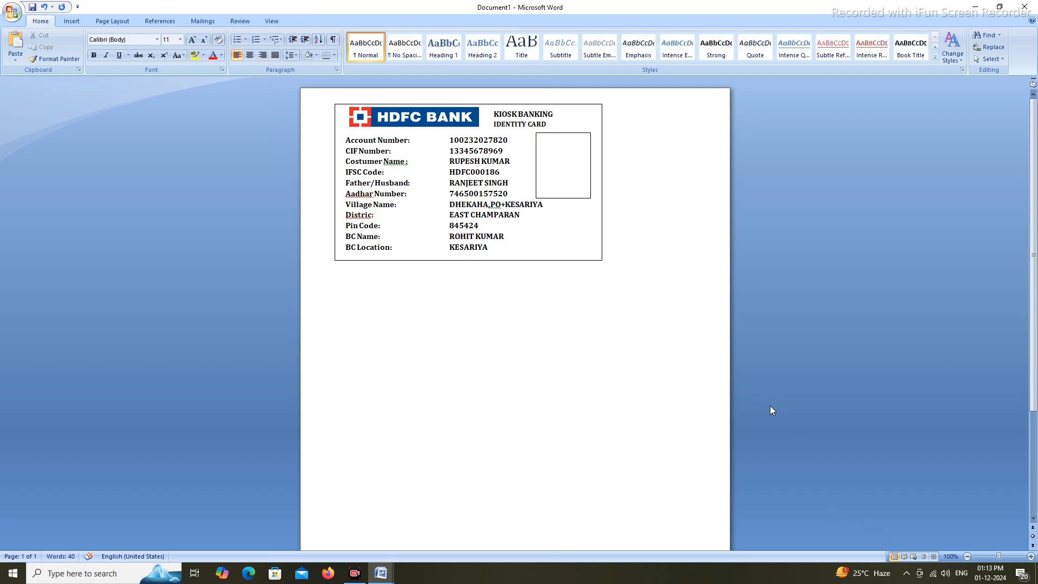